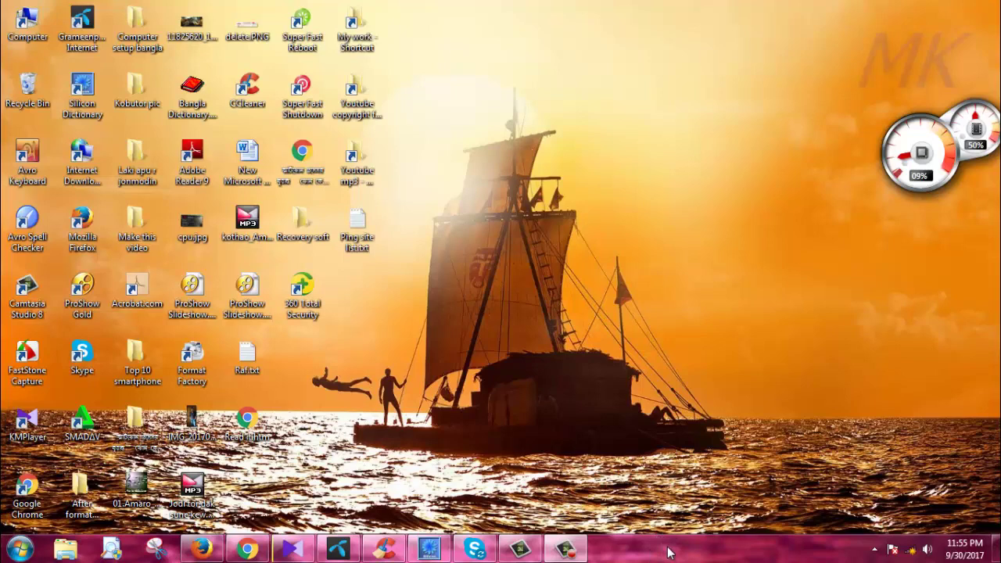
Start Task Manager and end the media player task that has kothao_Amar_Hariye.mp3 open
right_click(669, 552)
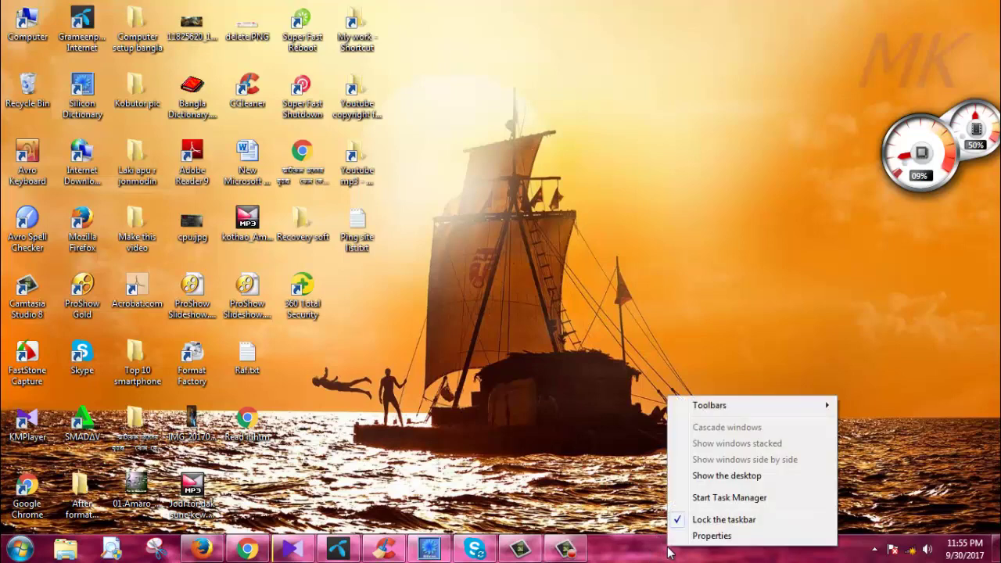
click(709, 499)
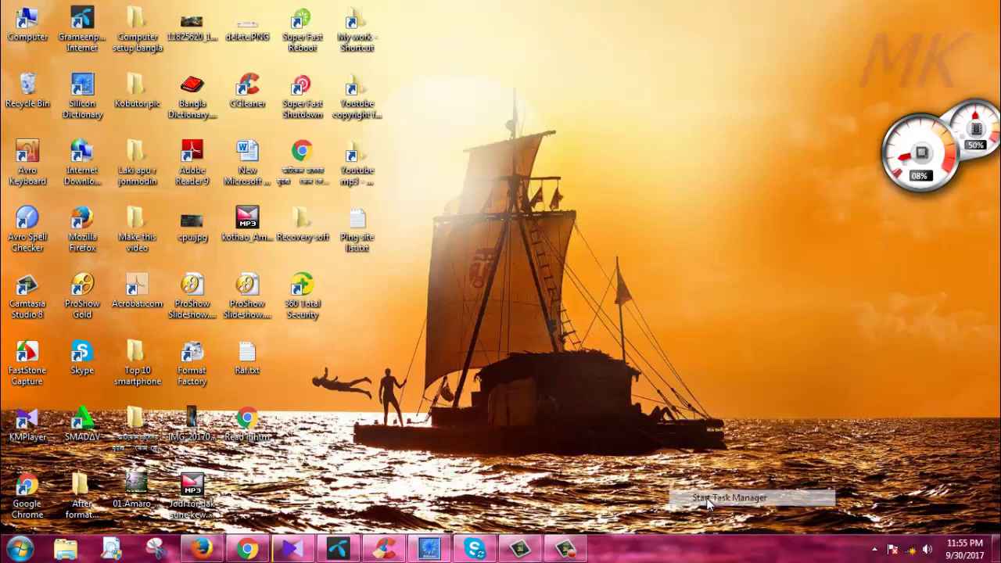
drag(636, 78, 601, 61)
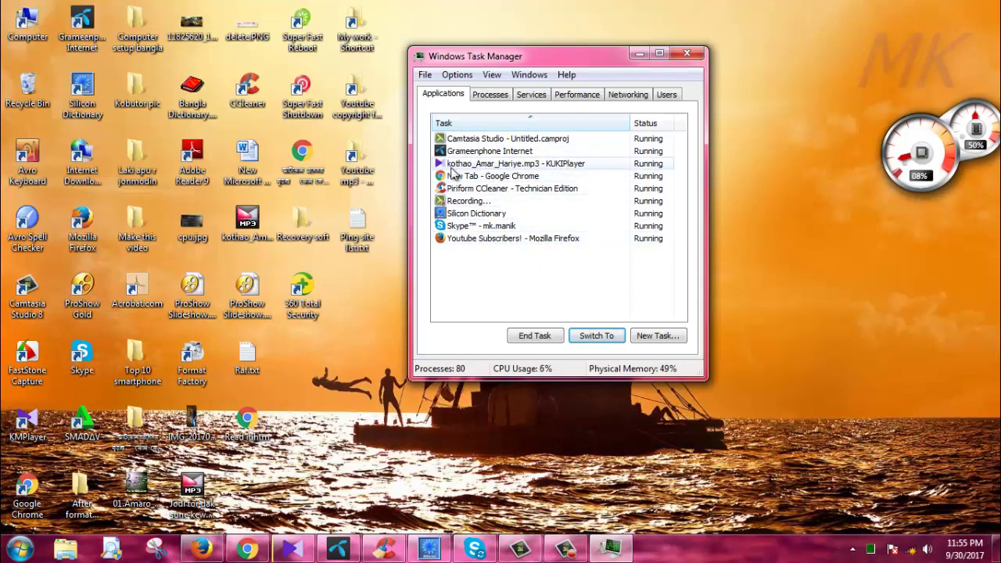
click(495, 165)
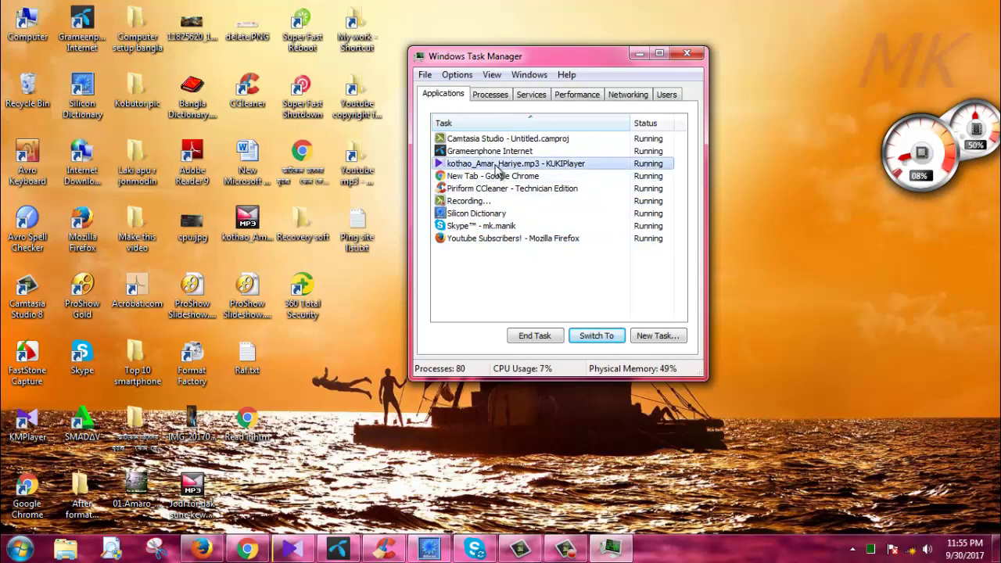
click(542, 337)
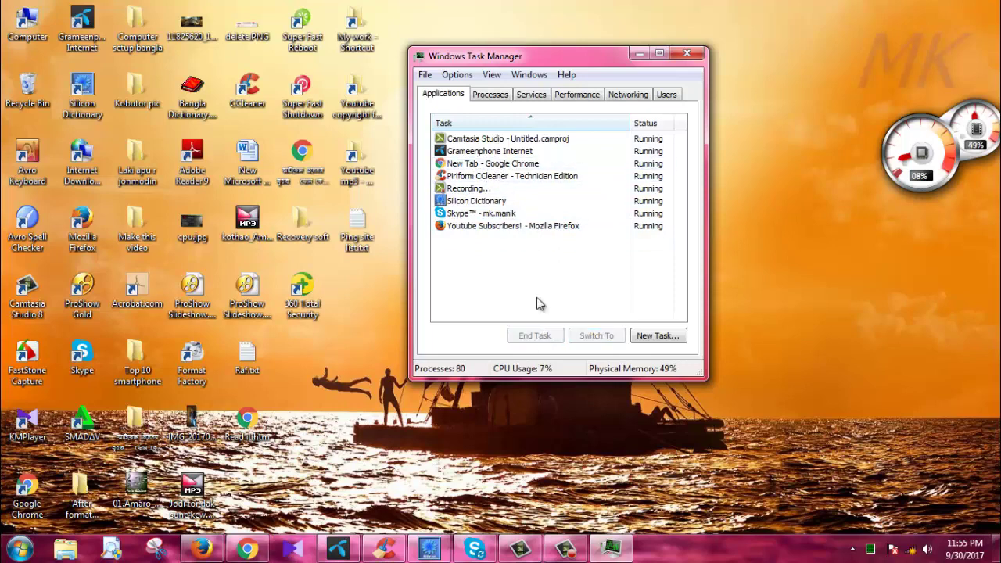
End the Google Chrome and Piriform CCleaner tasks in the list of running applications
click(509, 164)
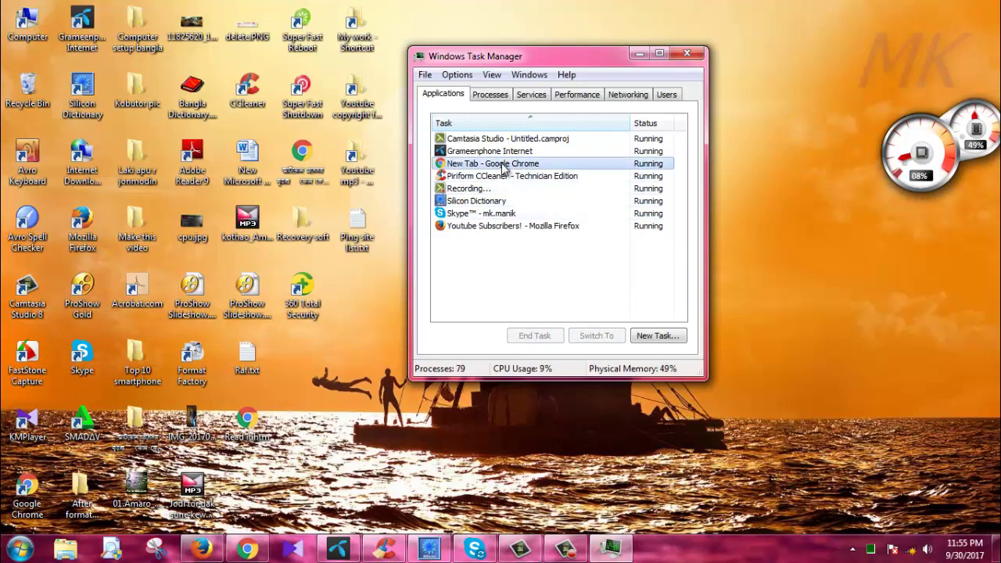
click(531, 336)
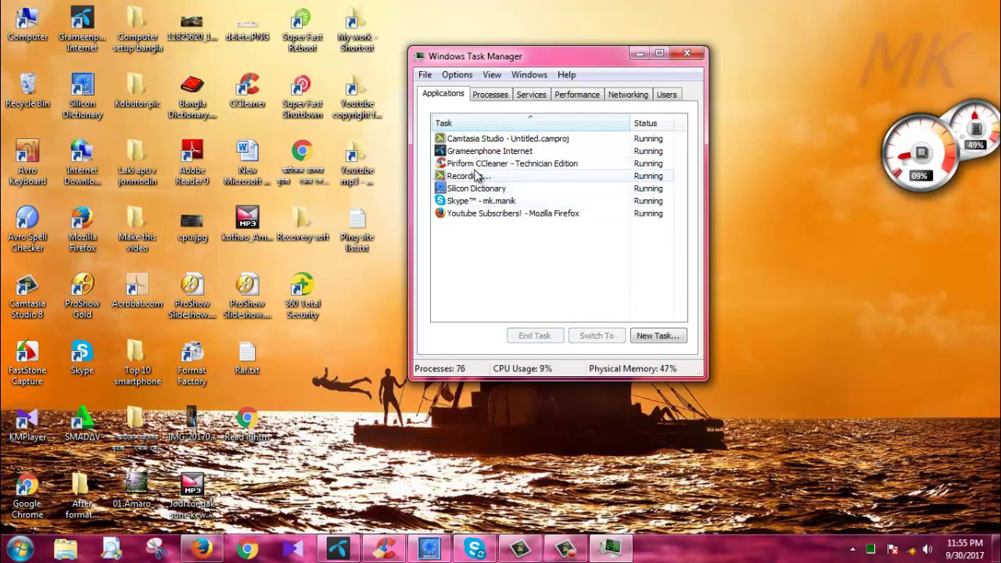
click(443, 164)
click(535, 344)
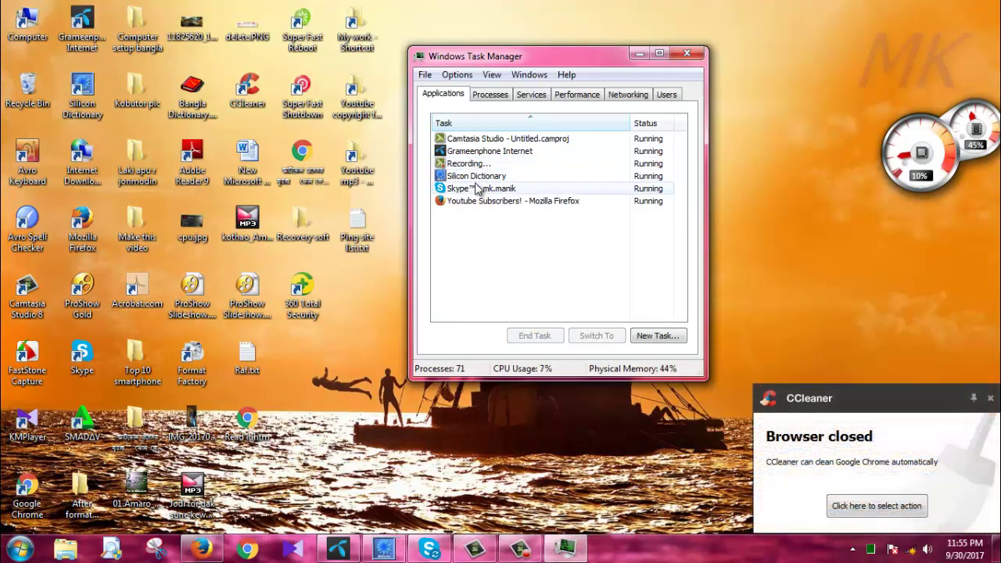
End the Silicon Dictionary and Skype tasks in the list of running applications
click(476, 190)
click(477, 178)
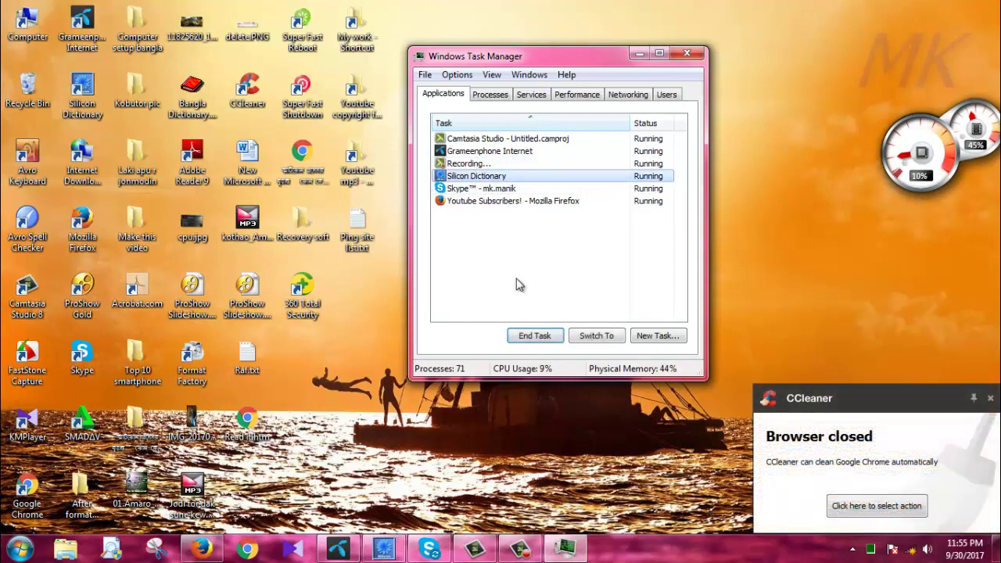
click(534, 336)
click(484, 177)
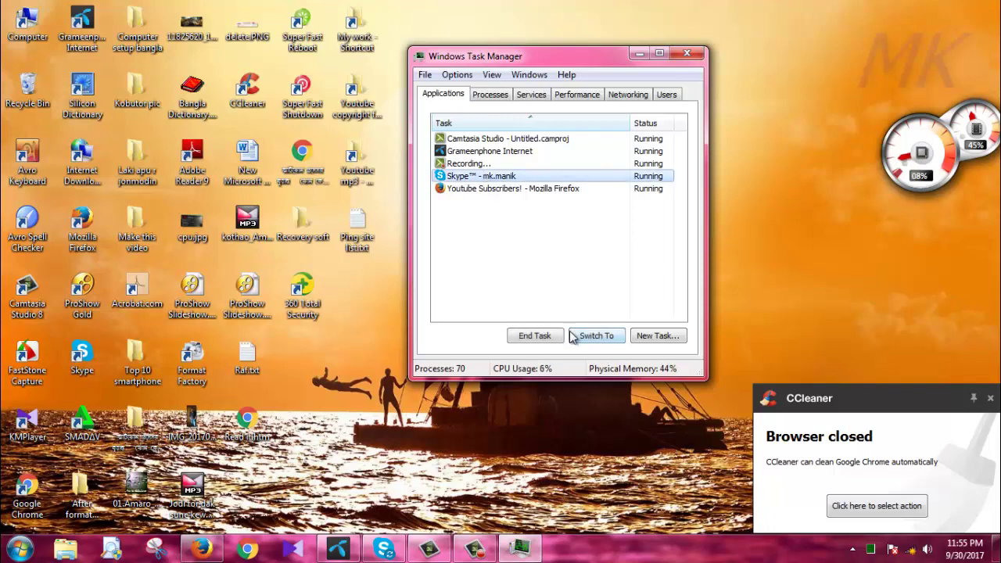
click(538, 336)
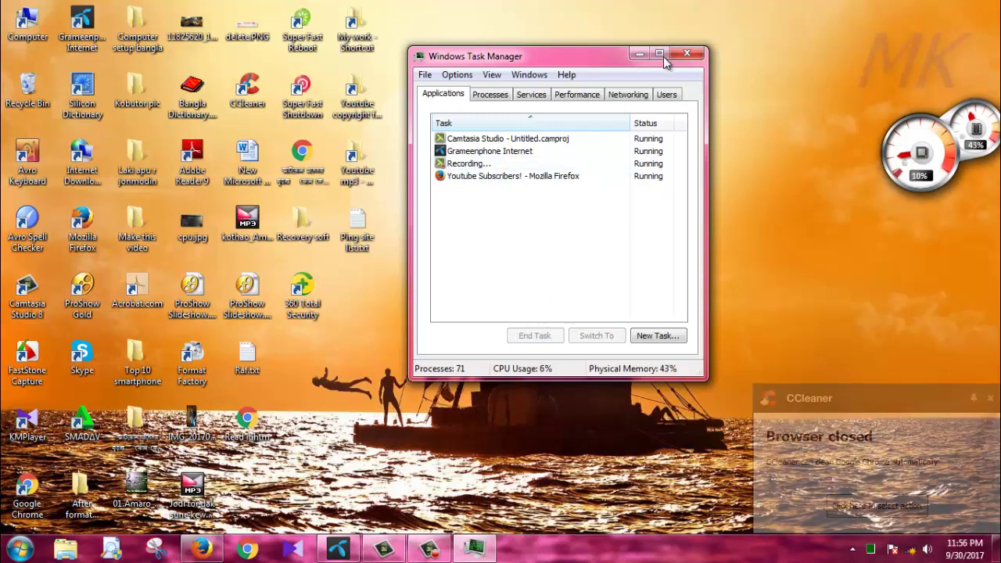
View the running processes and services, return to the application list and close Task Manager
click(497, 96)
click(532, 95)
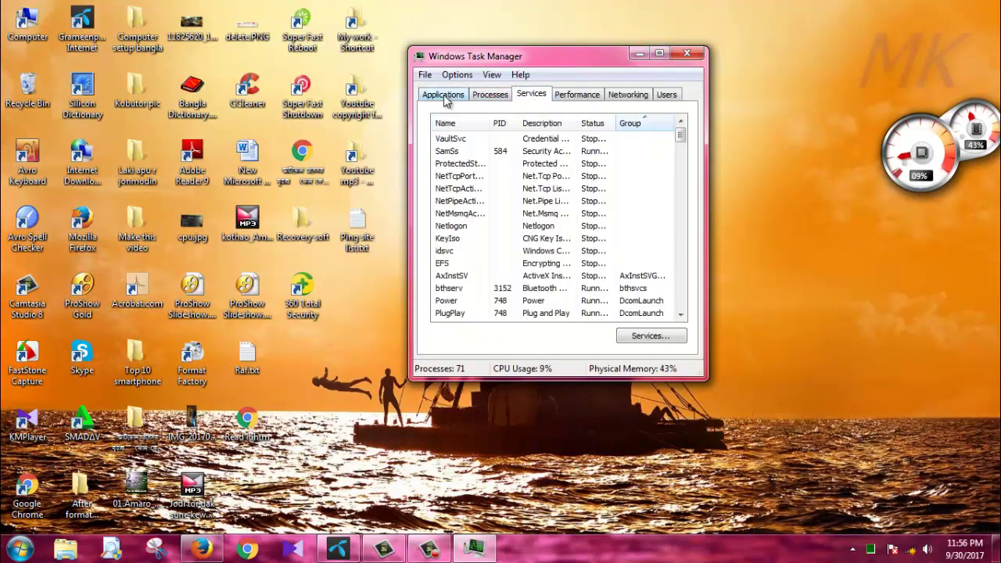
click(444, 94)
click(679, 54)
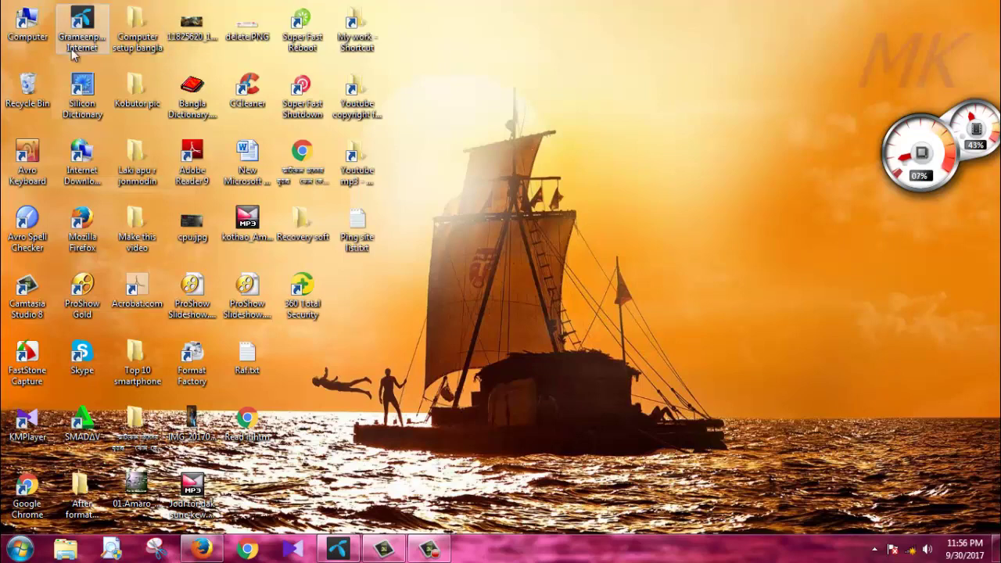
Open the list of installed programs from Computer, look through it for unneeded software and close the window
double_click(32, 27)
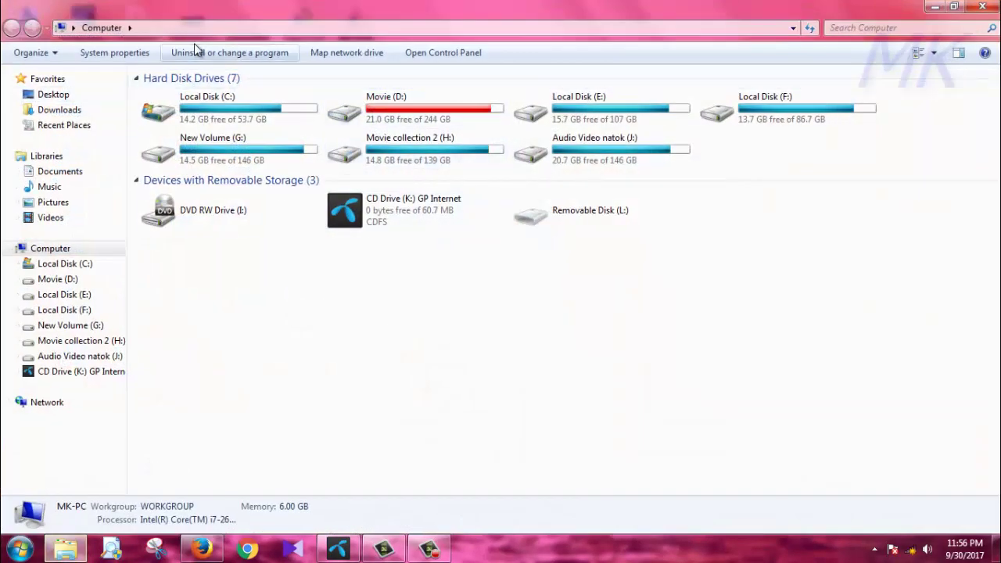
click(245, 54)
click(273, 224)
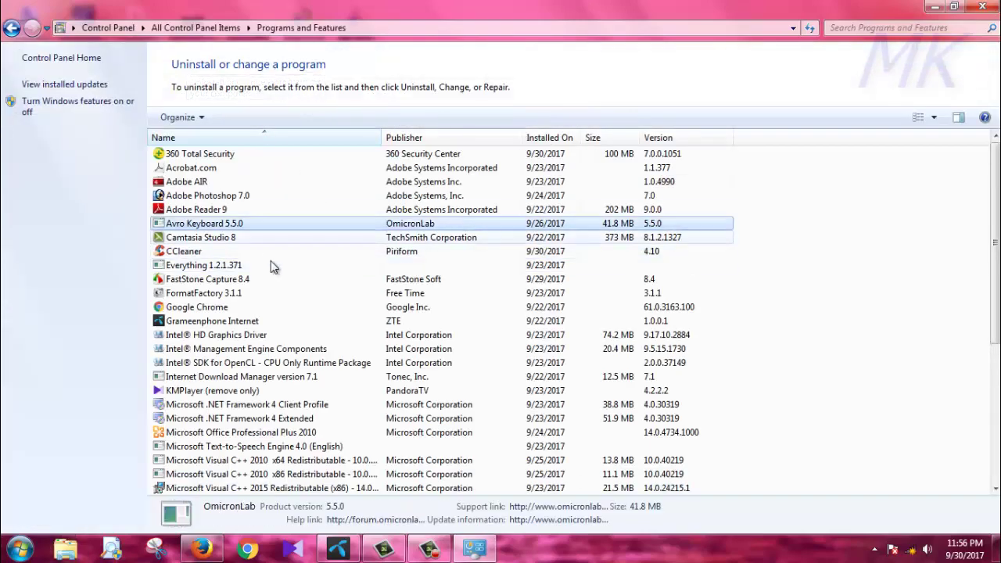
scroll(954, 216, down, 5)
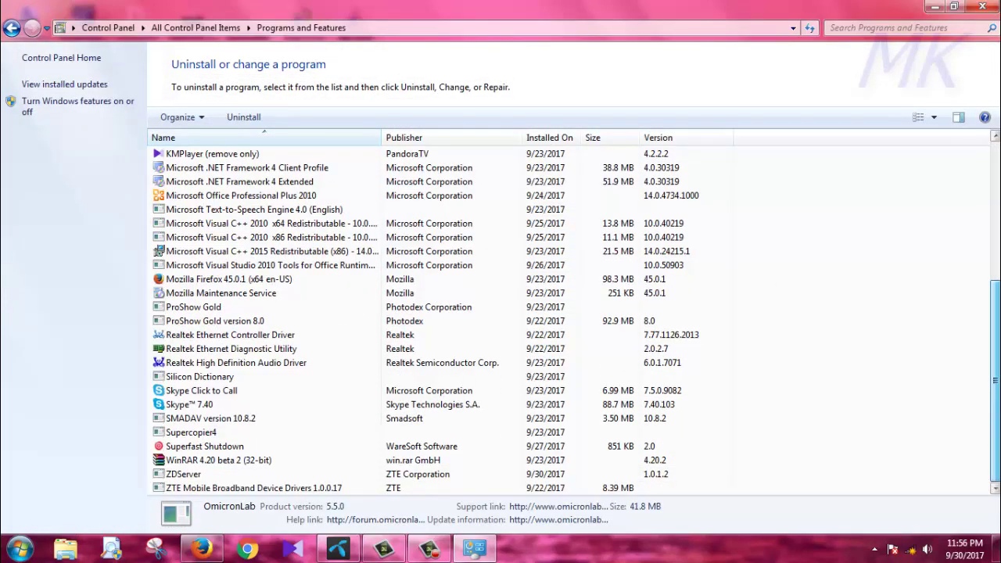
scroll(570, 321, up, 5)
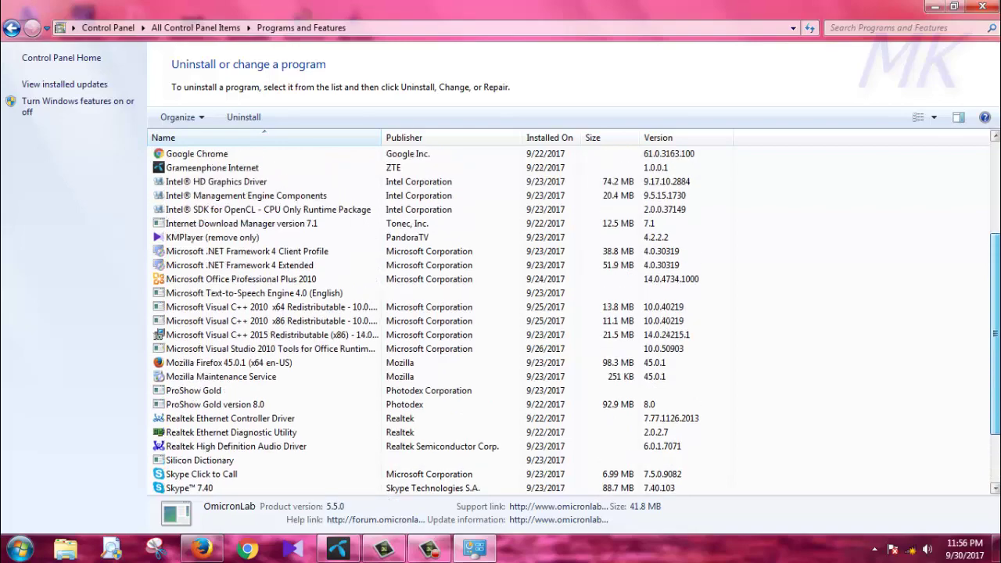
scroll(998, 342, down, 6)
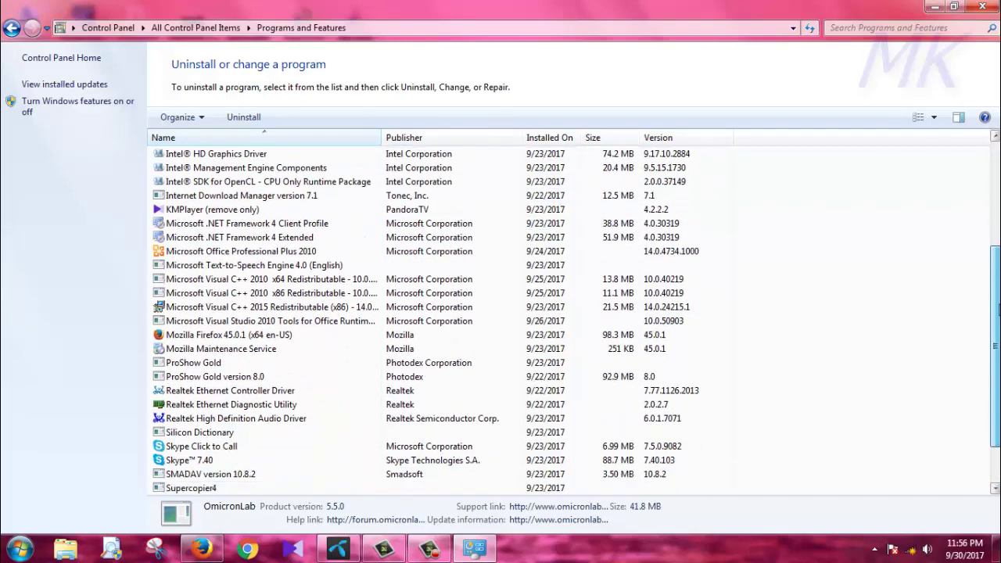
scroll(998, 341, up, 6)
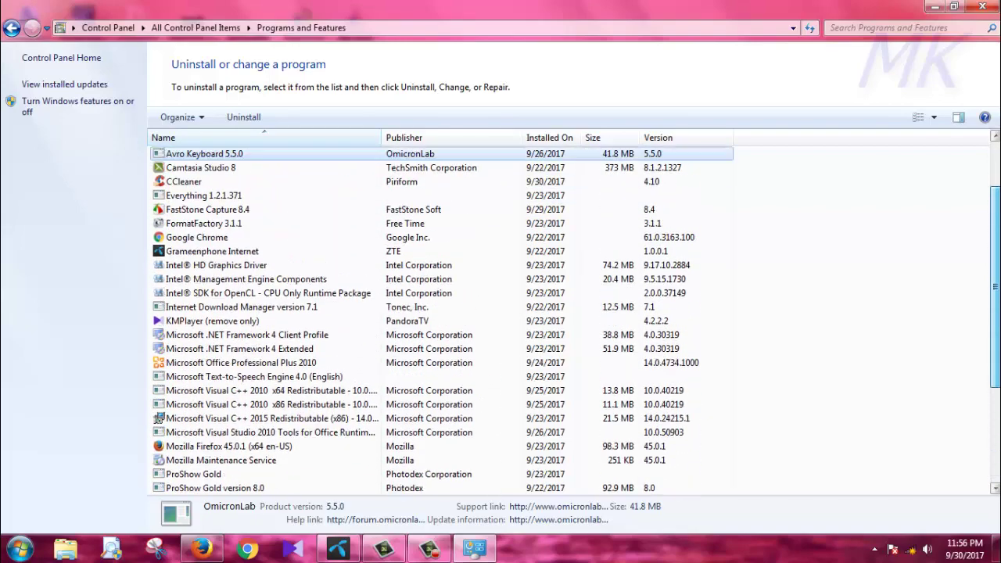
click(979, 9)
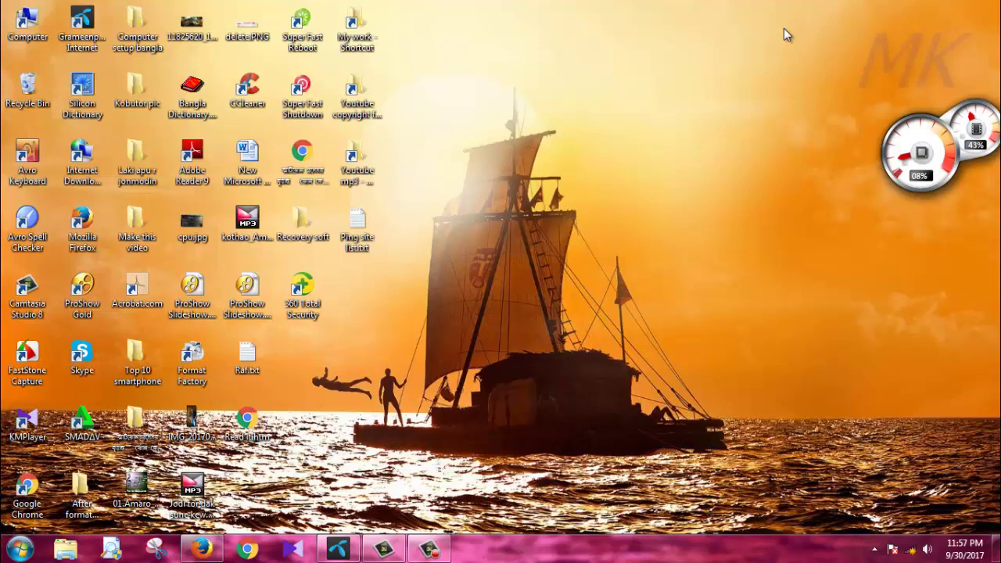
Reopen the installed programs list from Computer, check the Adobe Photoshop 7.0 and Everything 1.2.1.371 entries, and close the window
double_click(27, 24)
click(266, 56)
click(245, 197)
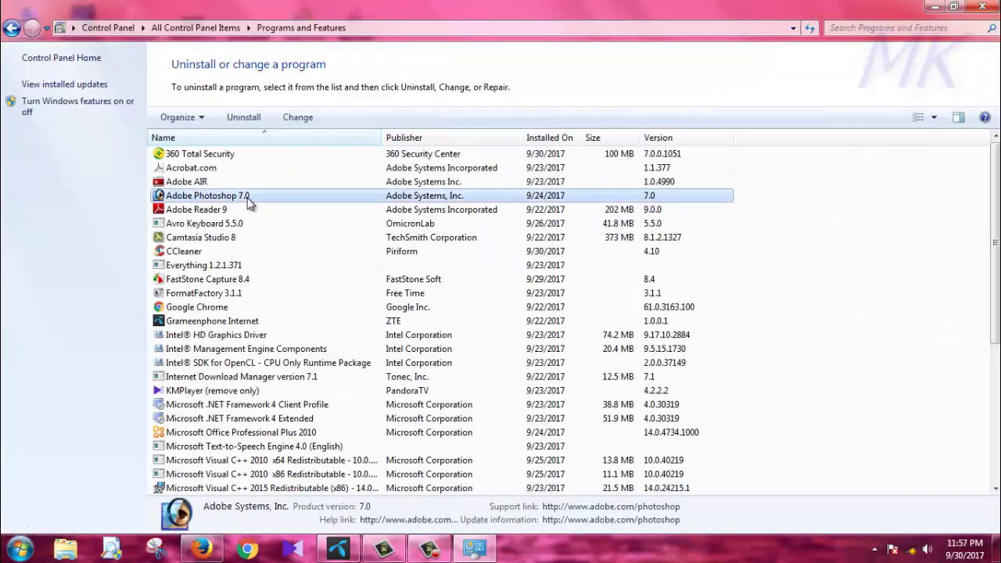
click(223, 266)
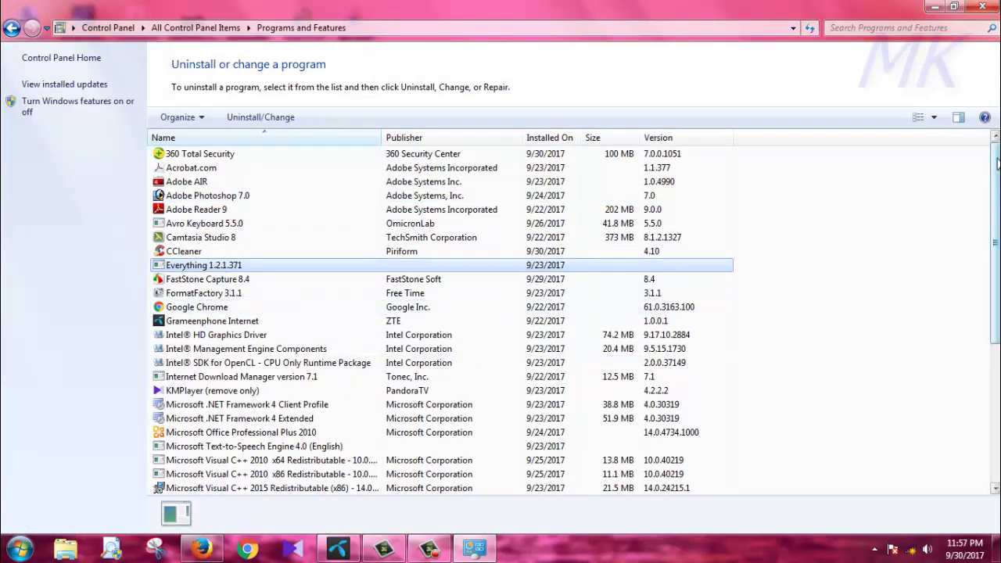
mouse_move(997, 162)
mouse_down()
mouse_move(997, 297)
mouse_move(998, 160)
mouse_up()
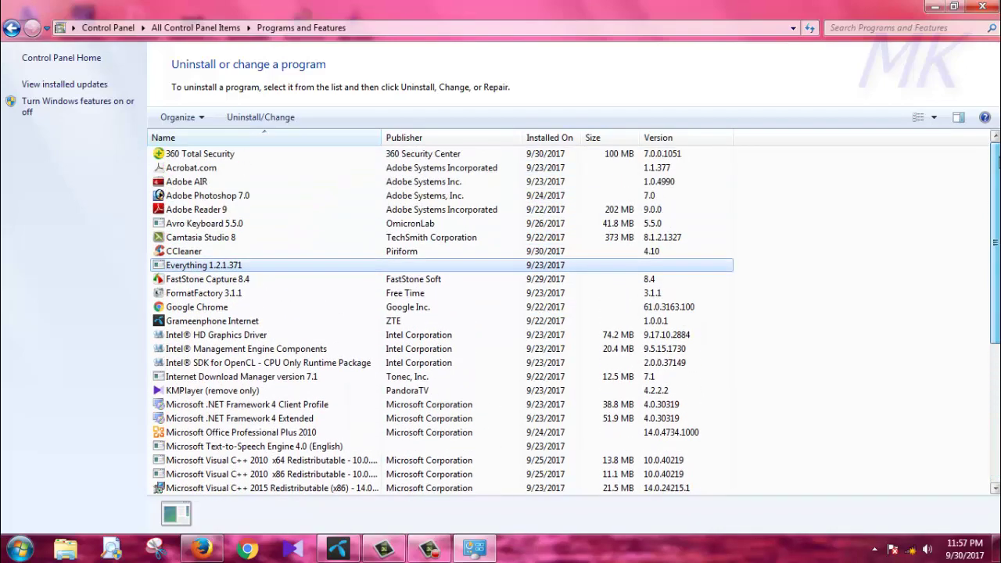
click(982, 6)
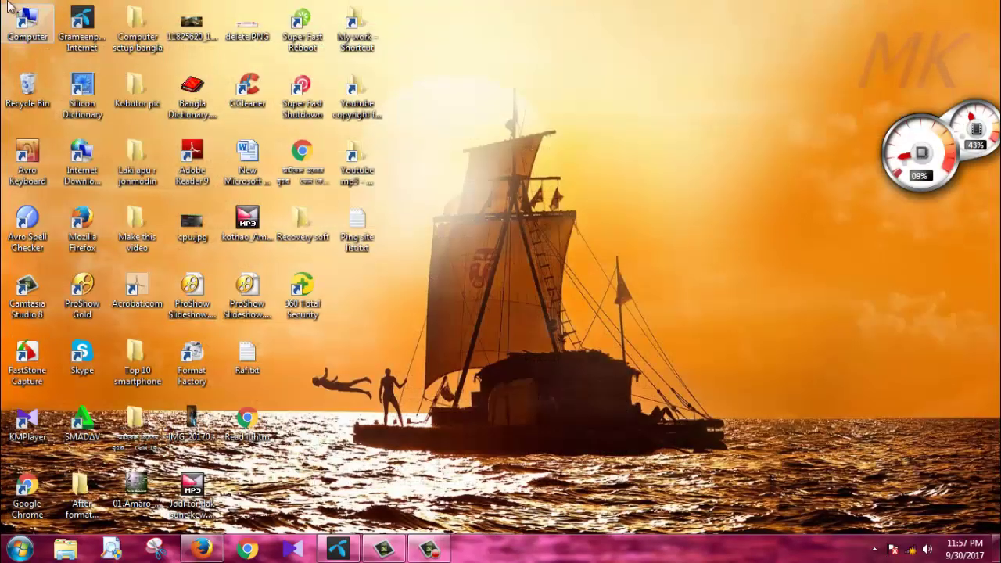
Open Control Panel, set its view to Large icons and open Programs and Features
click(19, 549)
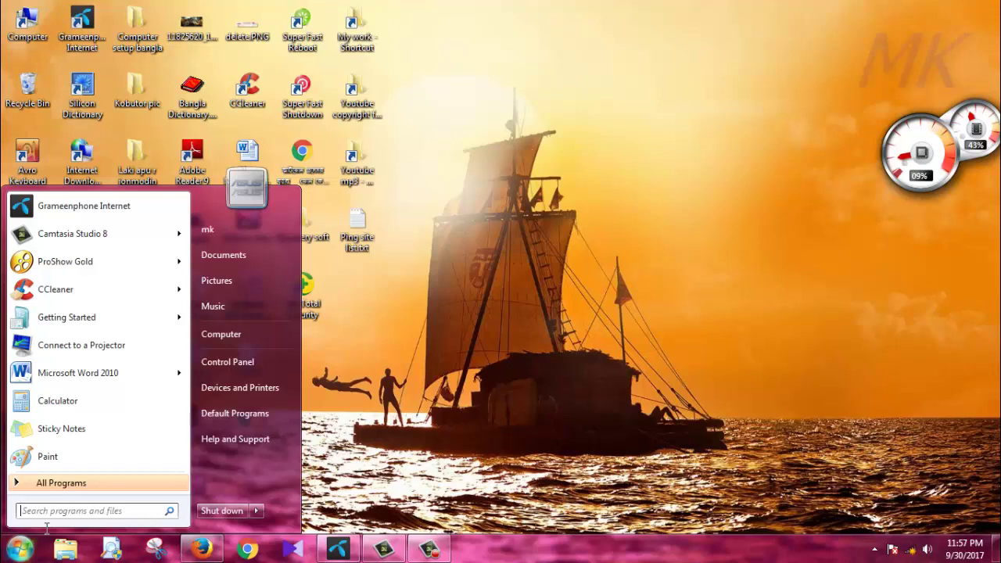
click(235, 361)
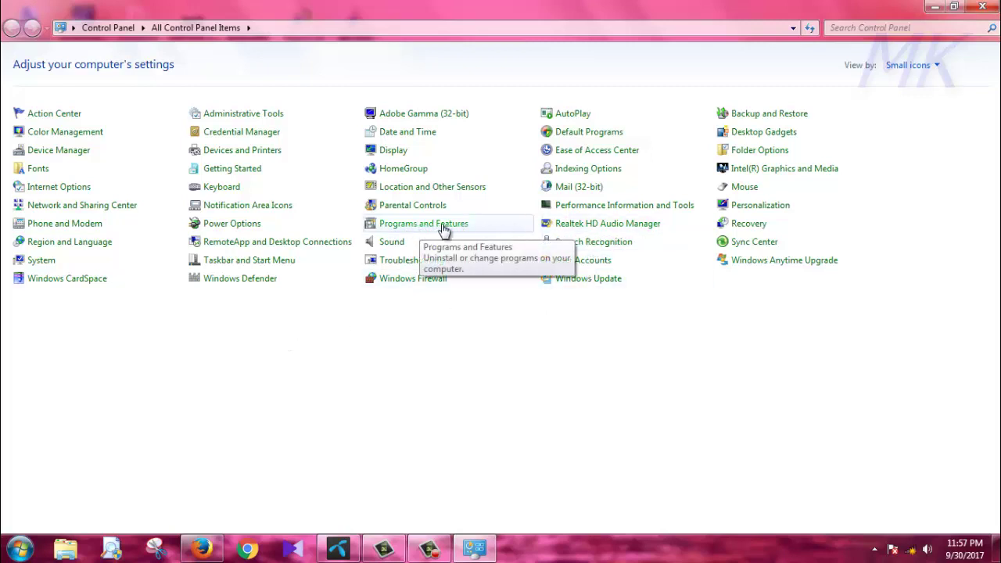
click(910, 65)
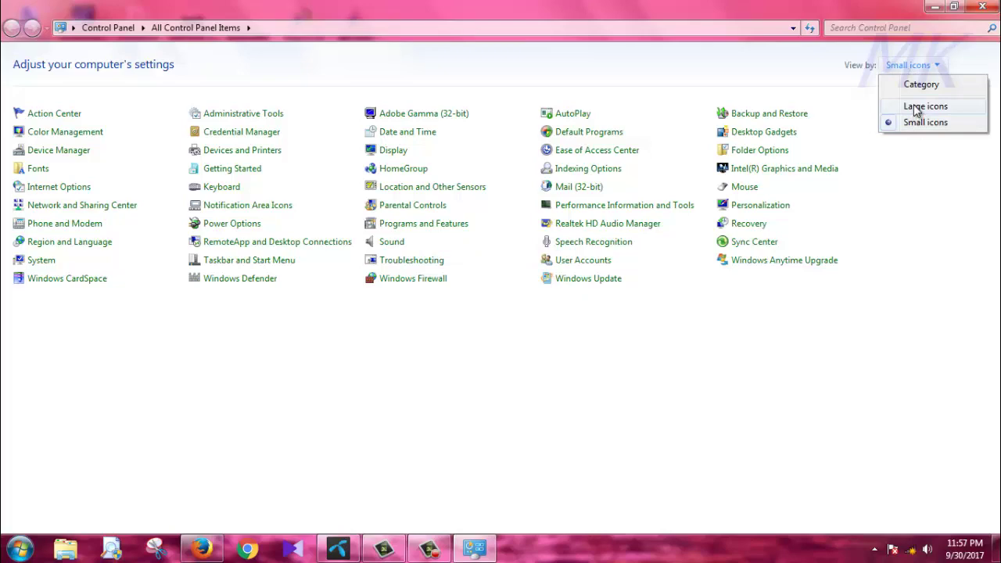
click(916, 109)
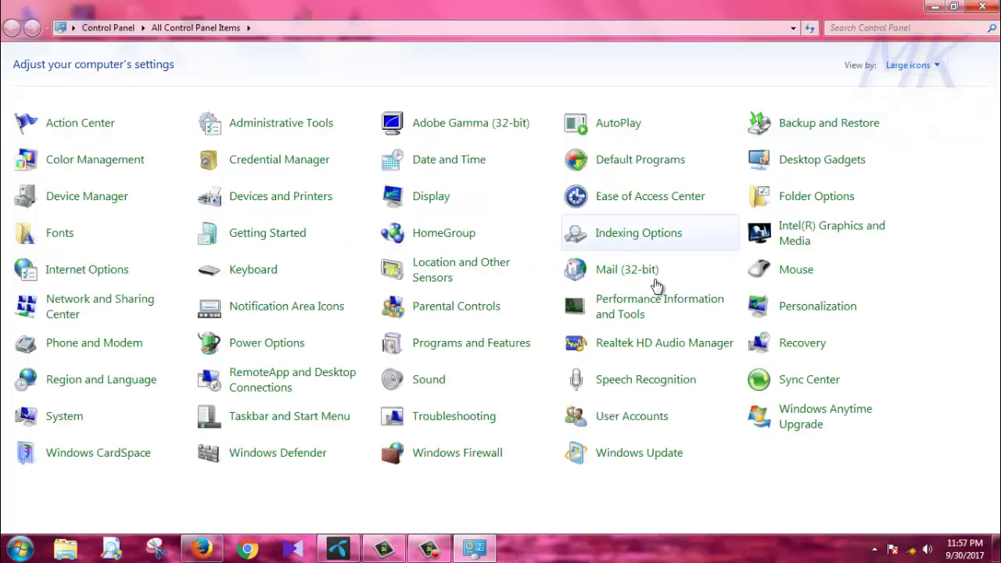
click(493, 352)
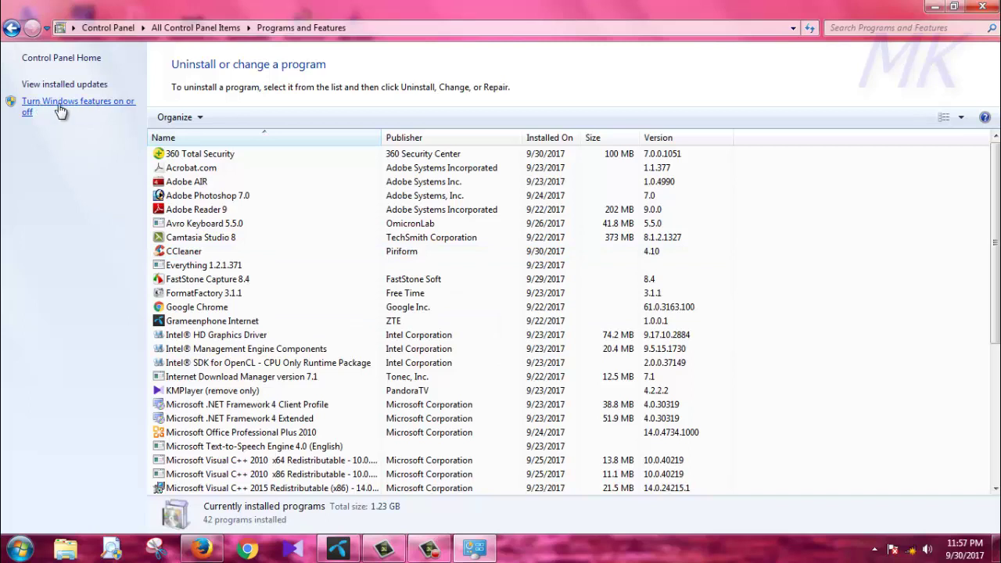
Open the dialog for turning Windows features on or off and enlarge it to list more features
click(115, 106)
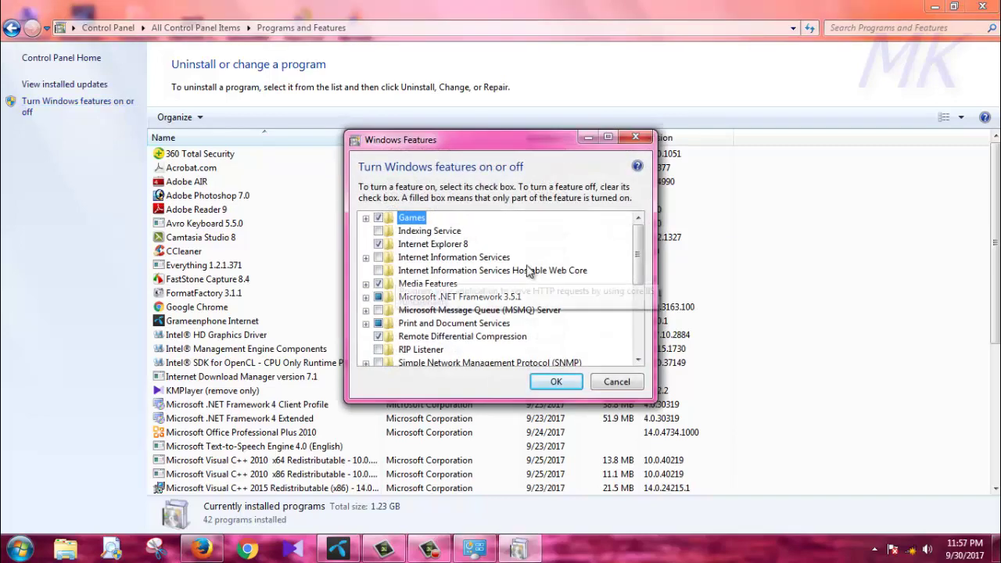
drag(544, 141, 534, 118)
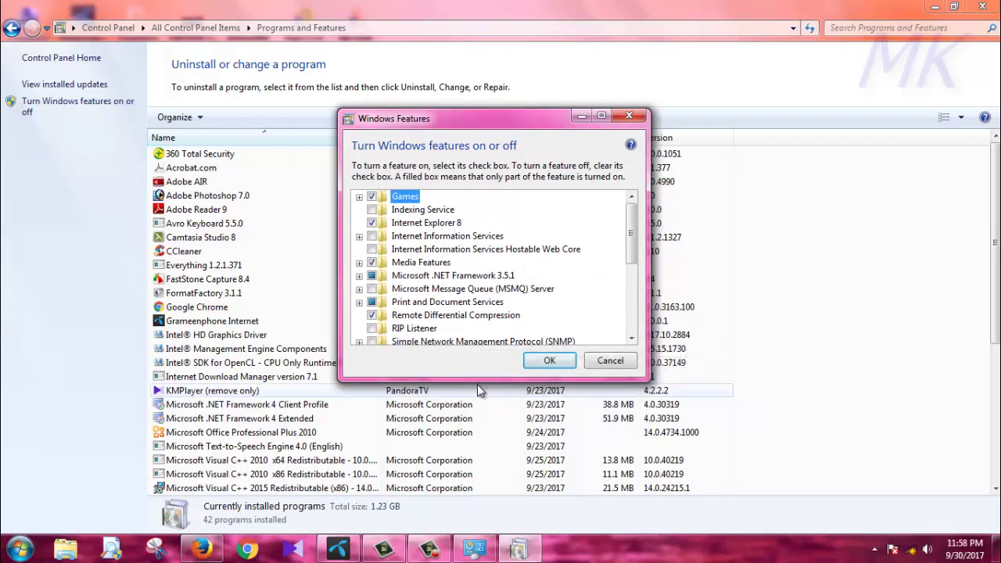
drag(483, 382, 483, 468)
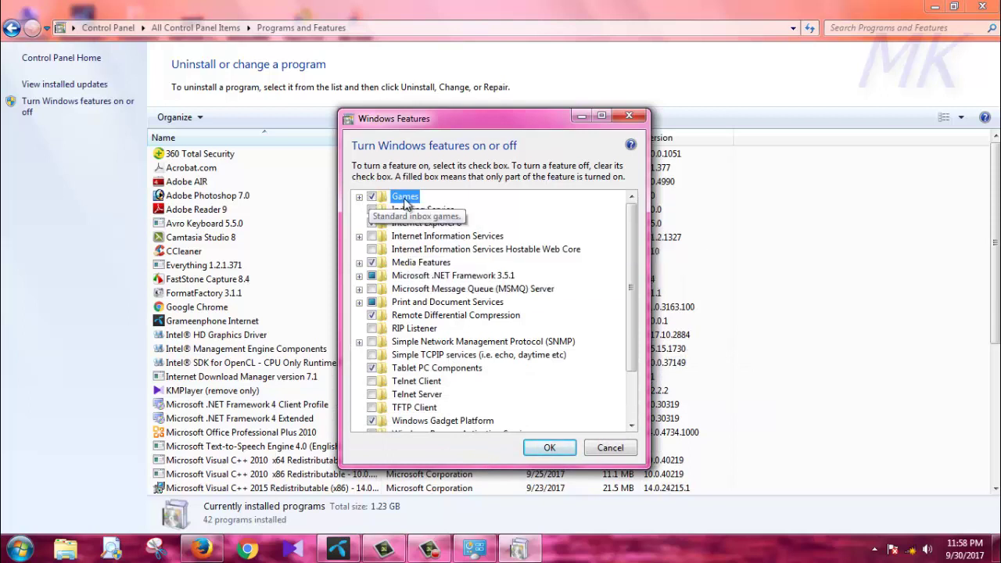
mouse_move(636, 224)
mouse_down()
mouse_move(635, 296)
mouse_move(635, 224)
mouse_up()
Expand the Games and Internet Games features and deselect the whole Games group
click(360, 196)
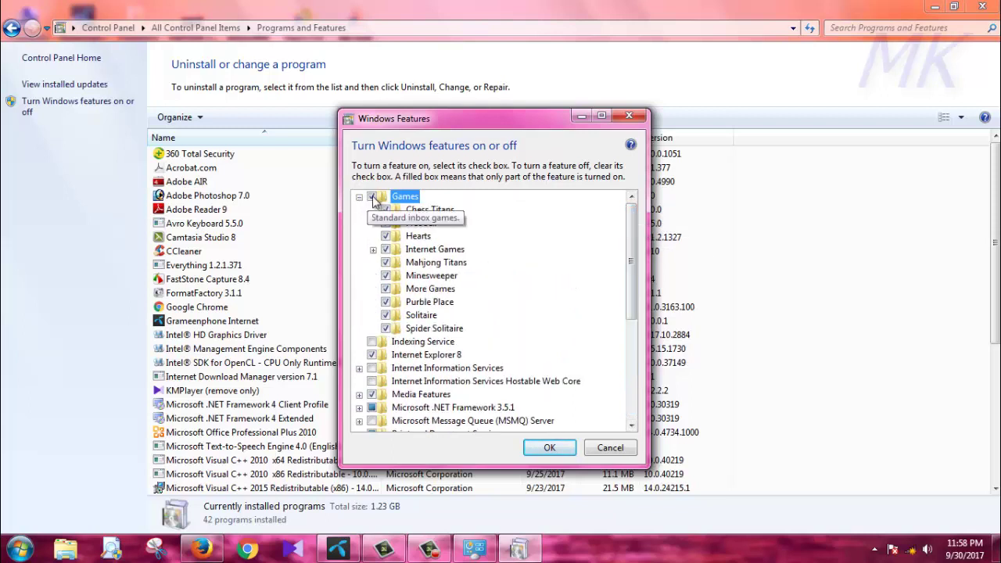
click(373, 250)
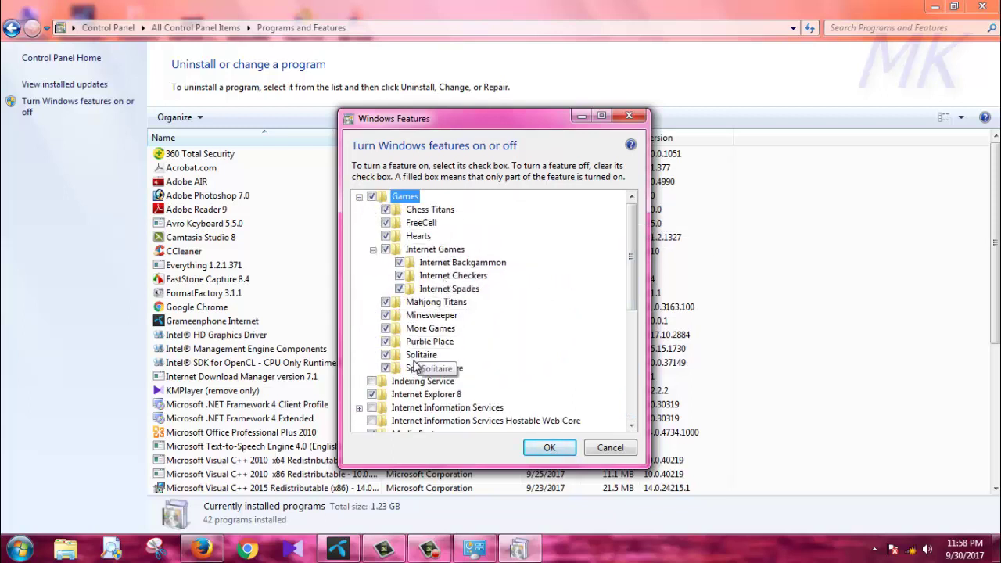
click(372, 197)
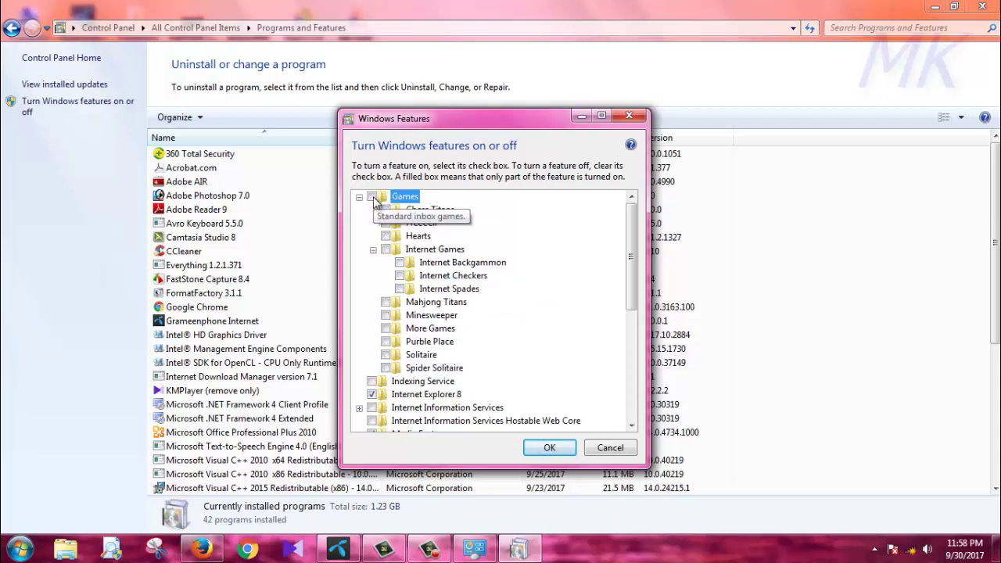
Turn off the Internet Explorer 8 feature and accept that this may affect other Windows features and programs
drag(634, 268, 635, 337)
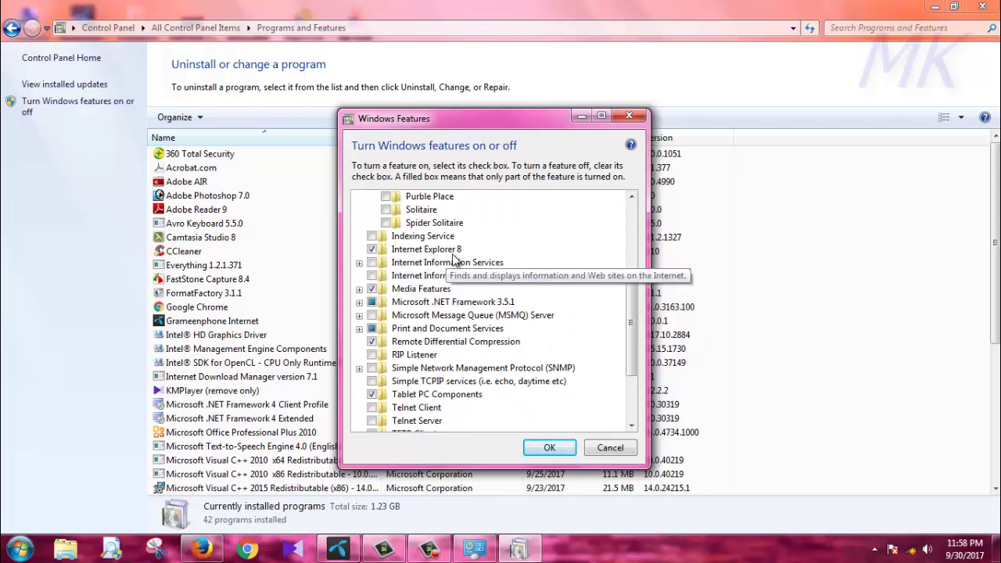
click(372, 251)
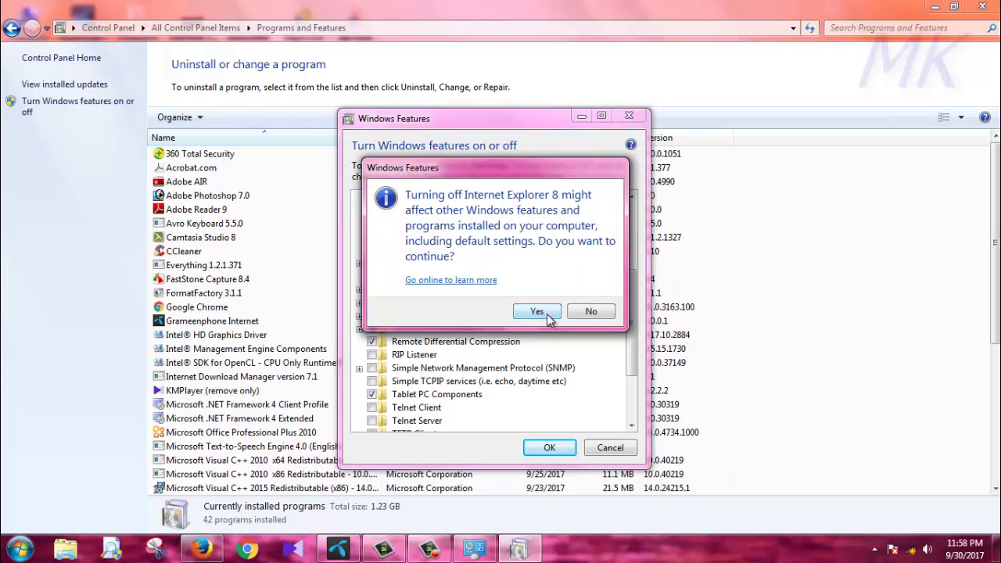
click(548, 314)
Apply the Windows feature changes with the restart postponed, and close the Programs and Features window
drag(627, 308, 641, 362)
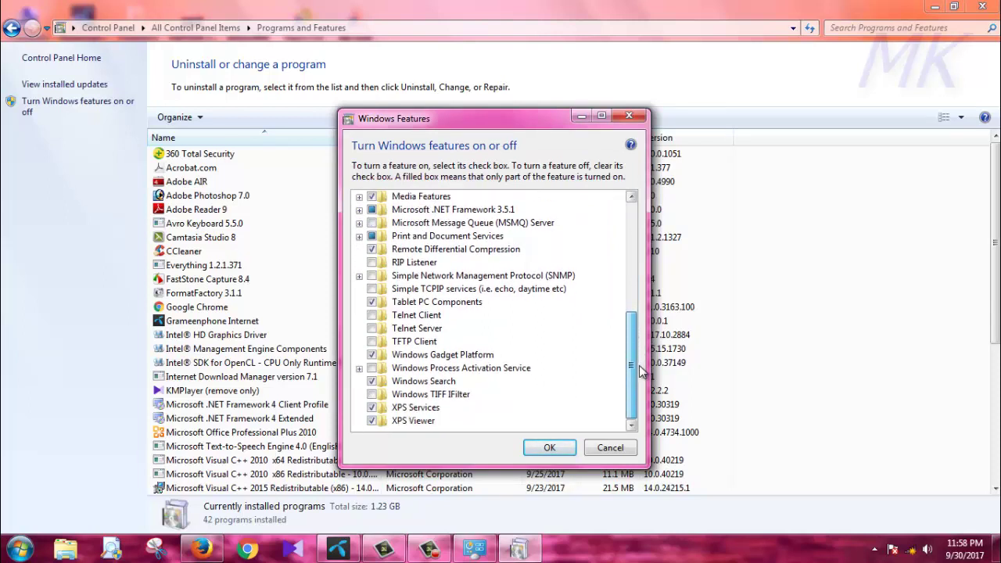
drag(632, 376, 634, 330)
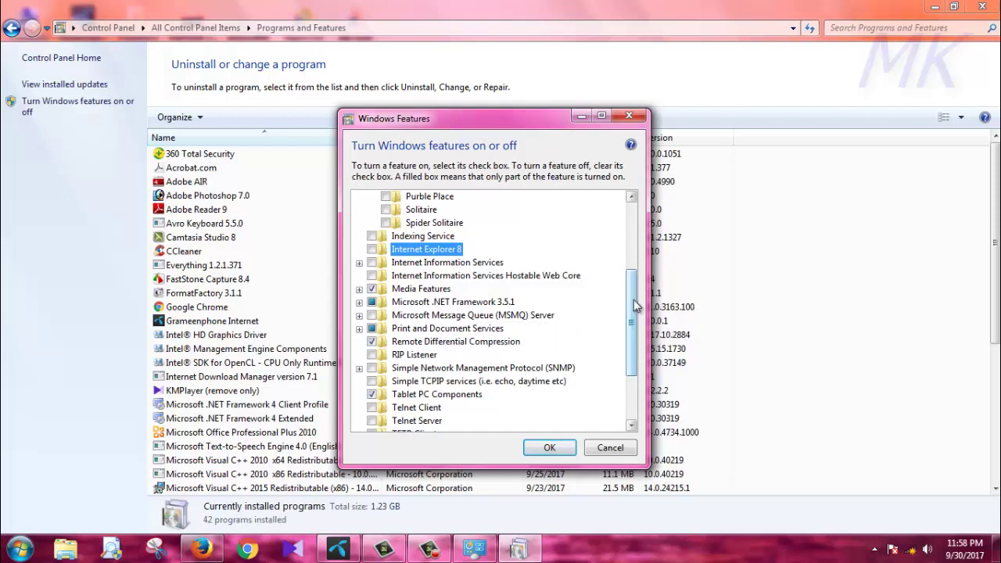
drag(635, 305, 631, 344)
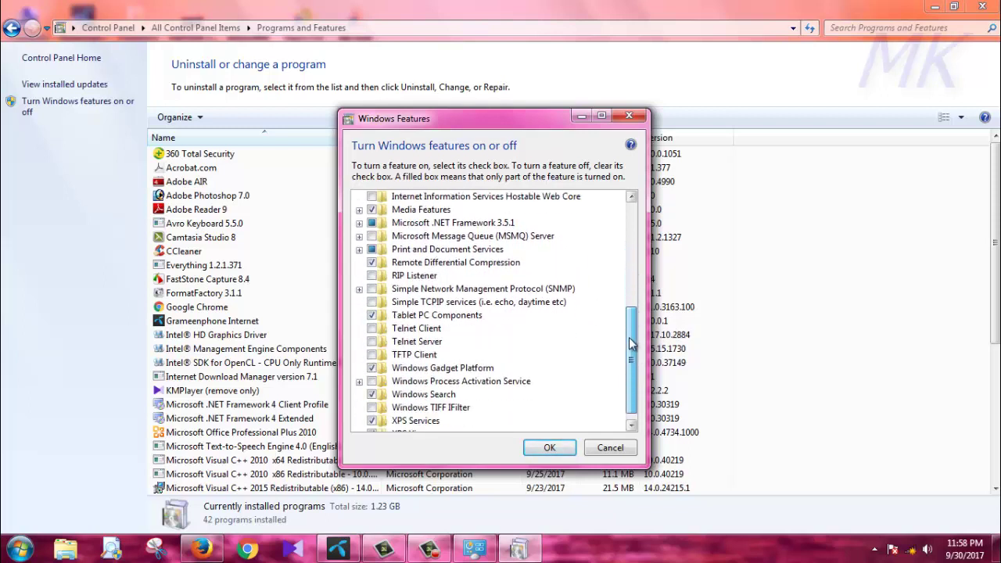
click(549, 452)
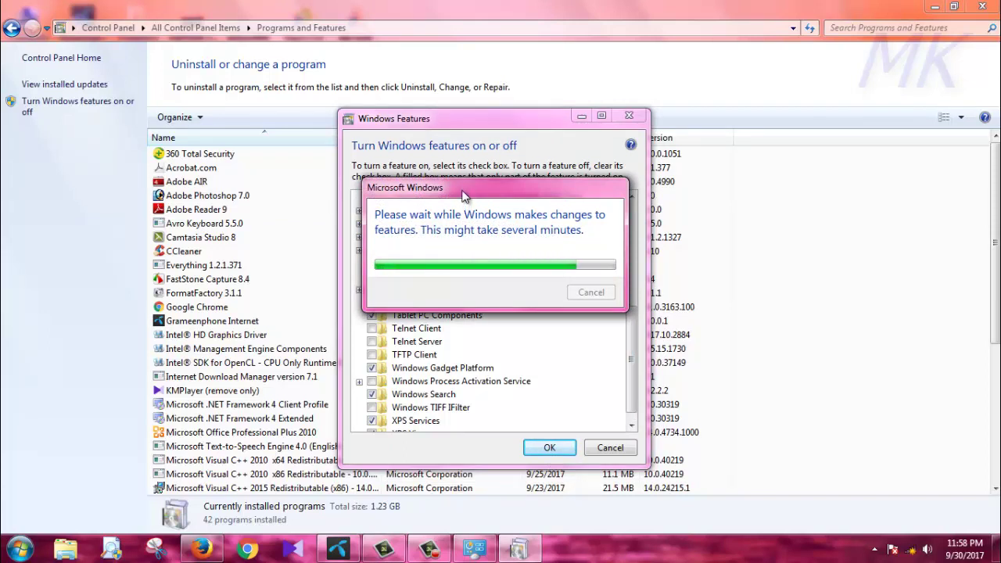
drag(470, 190, 492, 186)
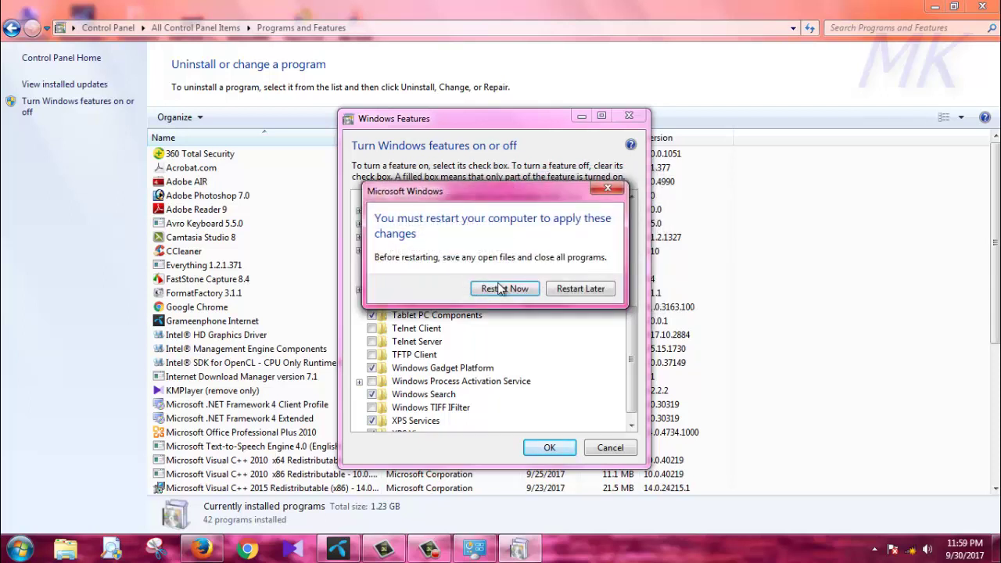
click(579, 290)
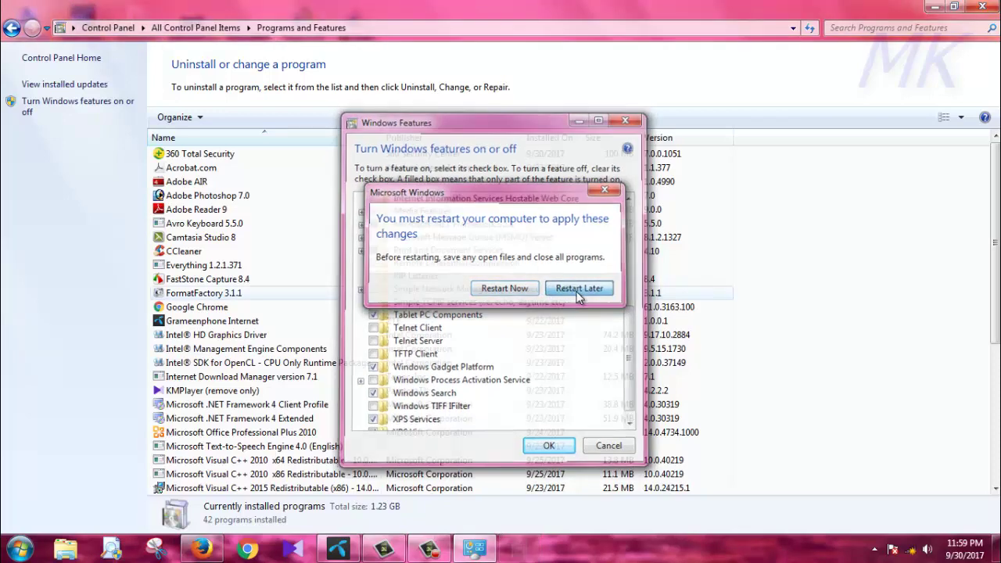
click(982, 6)
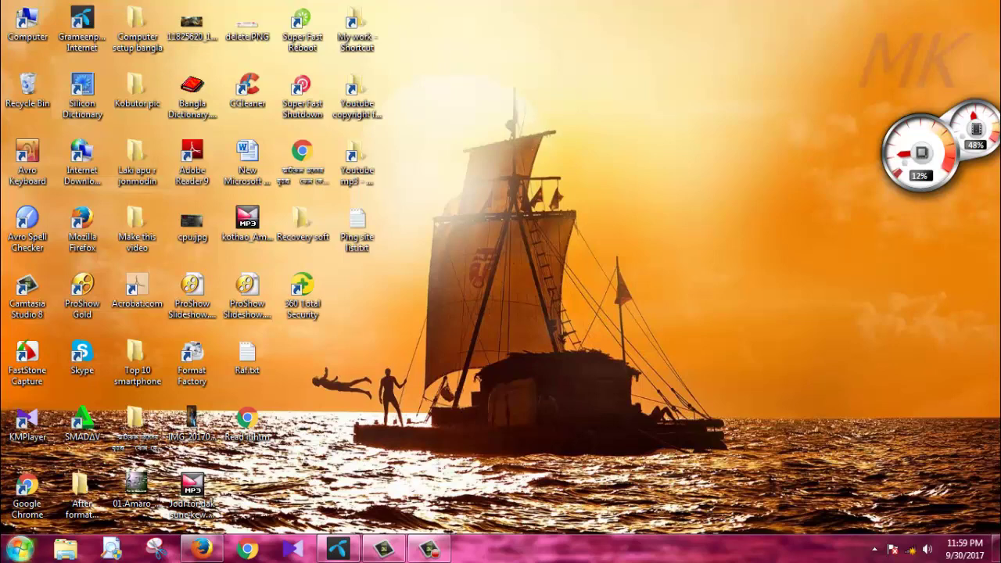
Find Run through the program search and use it with the command prefetch to open the Prefetch folder
click(21, 548)
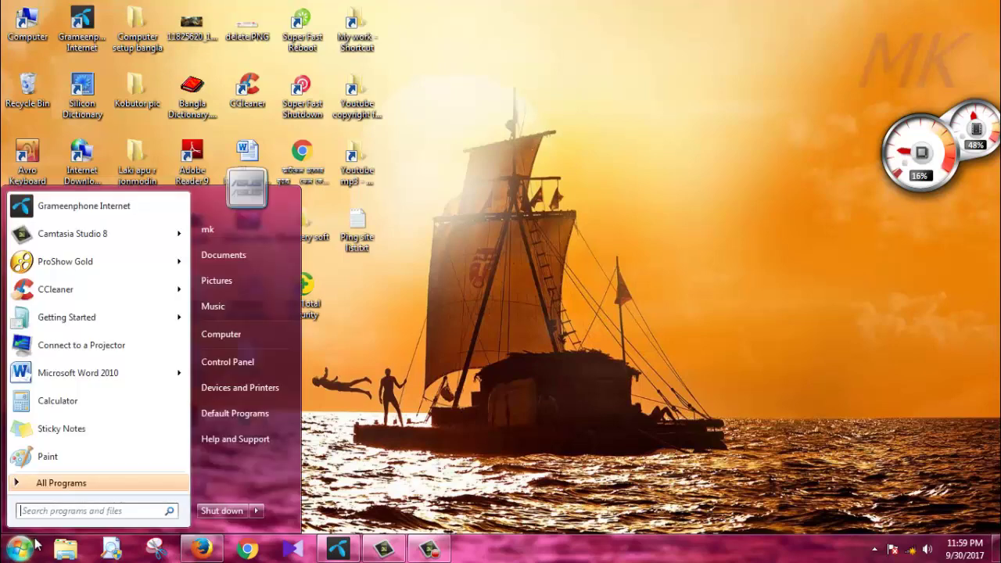
click(50, 513)
key(super)
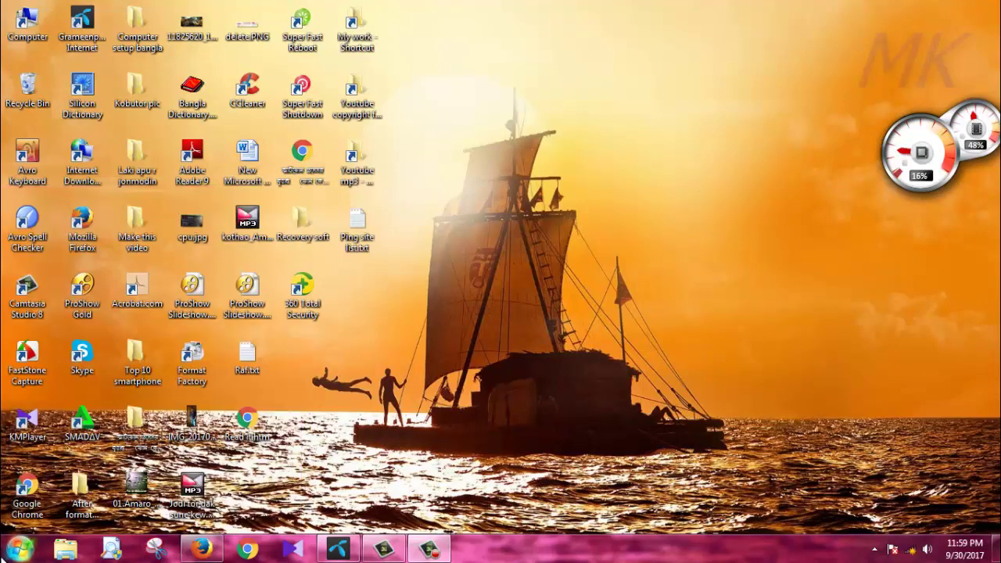
key(super)
click(48, 514)
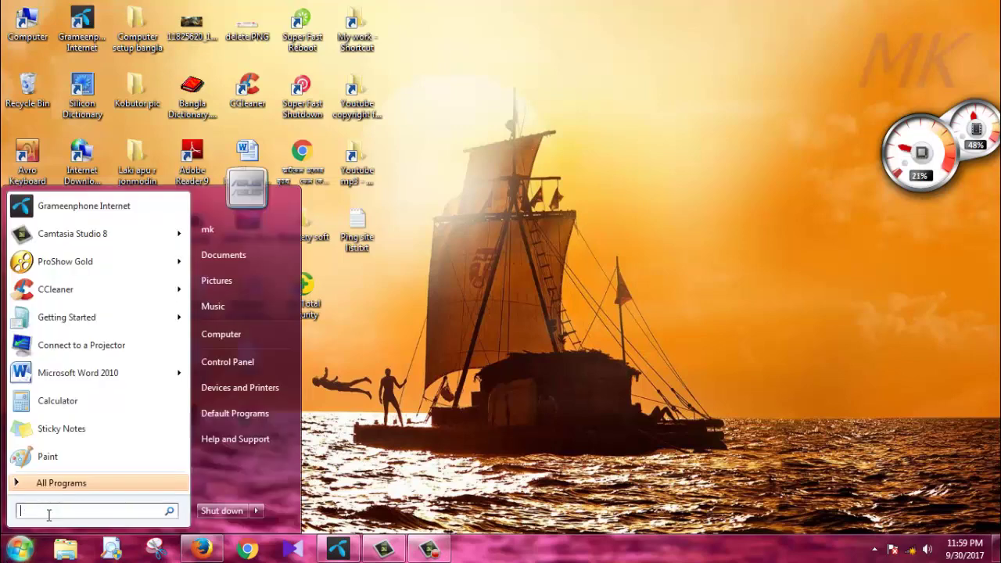
text(run)
key(Return)
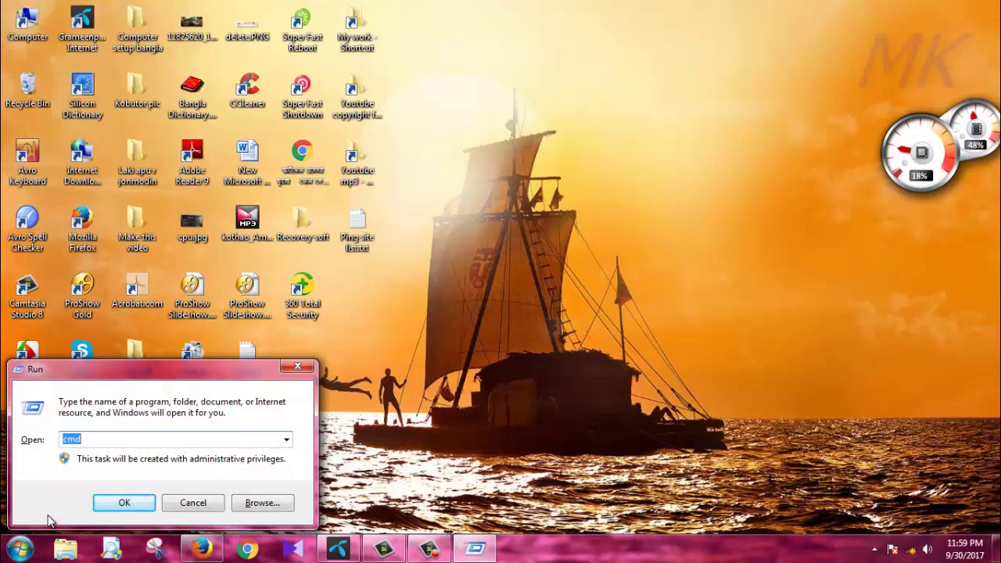
text(prefetc)
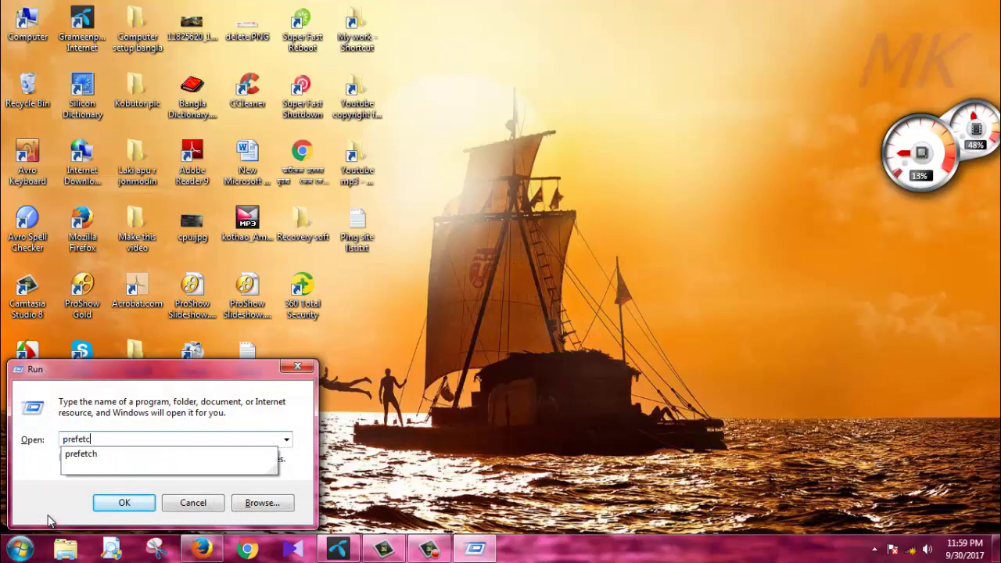
text(h)
key(Return)
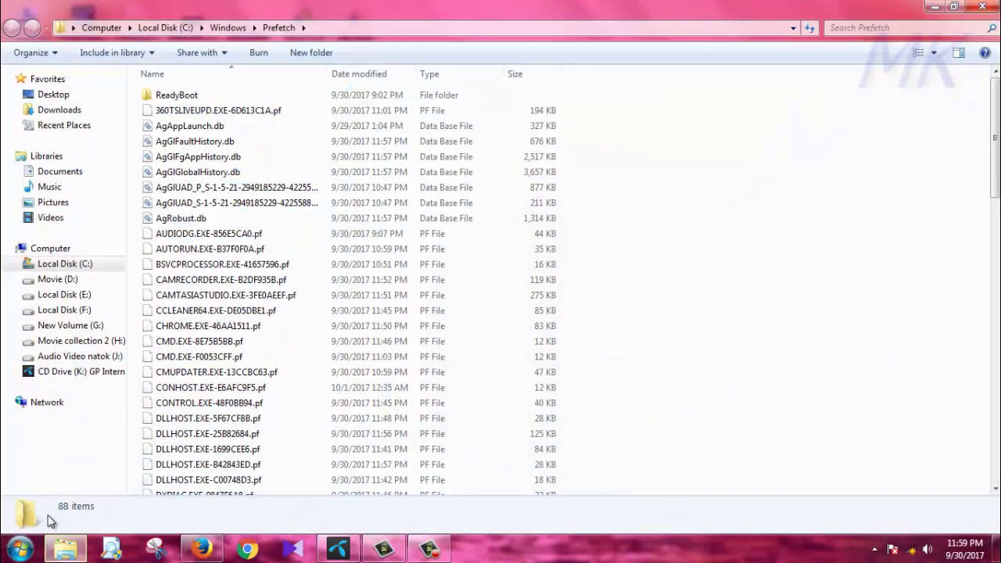
Move all items in the Prefetch folder to the Recycle Bin and close the folder window
click(438, 312)
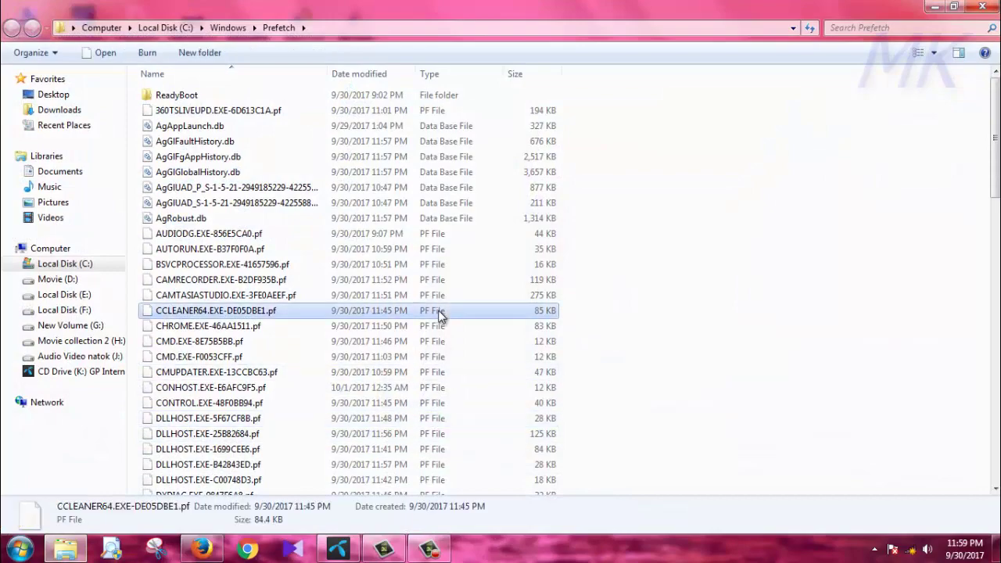
click(290, 158)
mouse_move(998, 165)
mouse_down()
mouse_move(996, 464)
mouse_move(996, 166)
mouse_up()
click(283, 177)
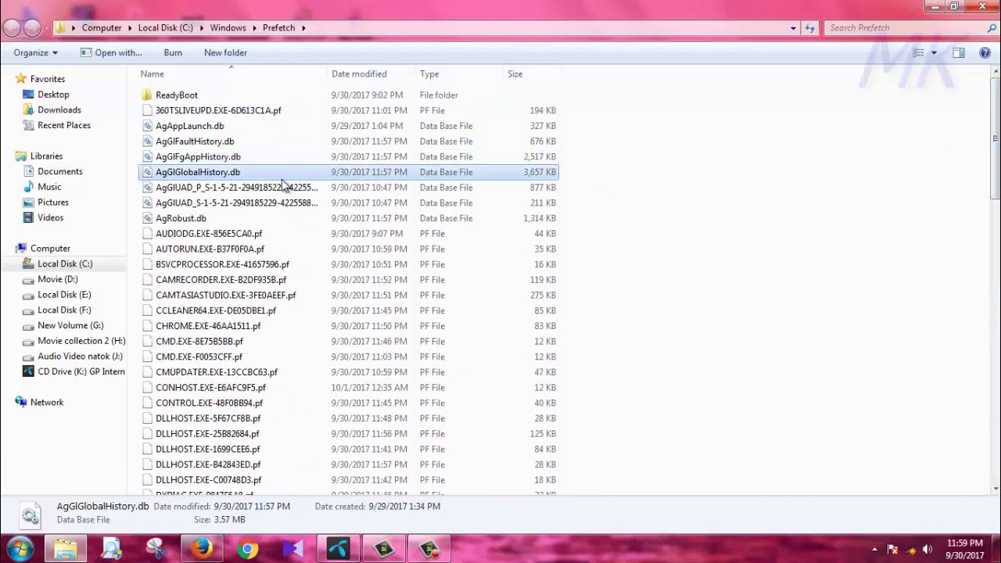
key(ctrl+a)
right_click(283, 186)
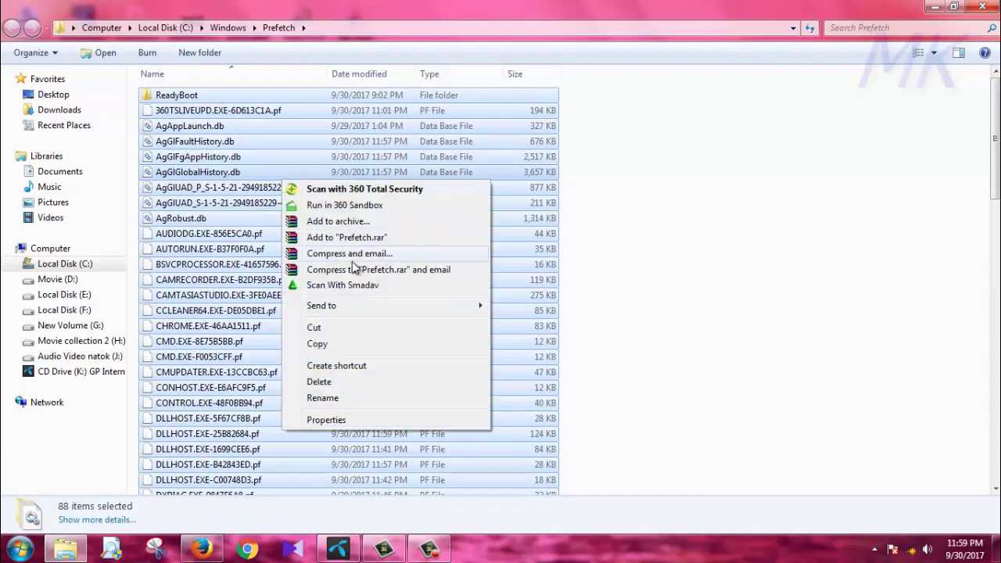
click(359, 379)
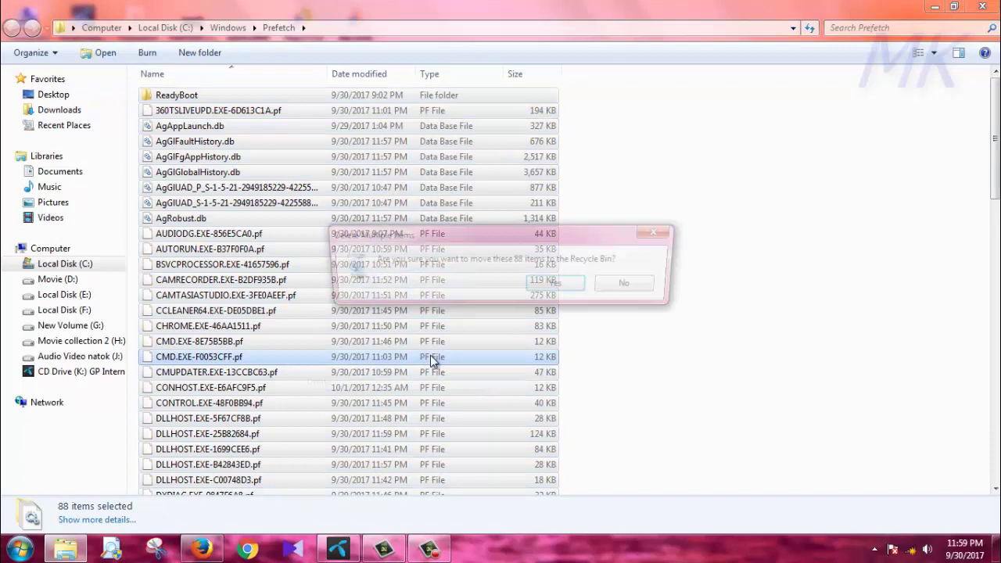
click(554, 287)
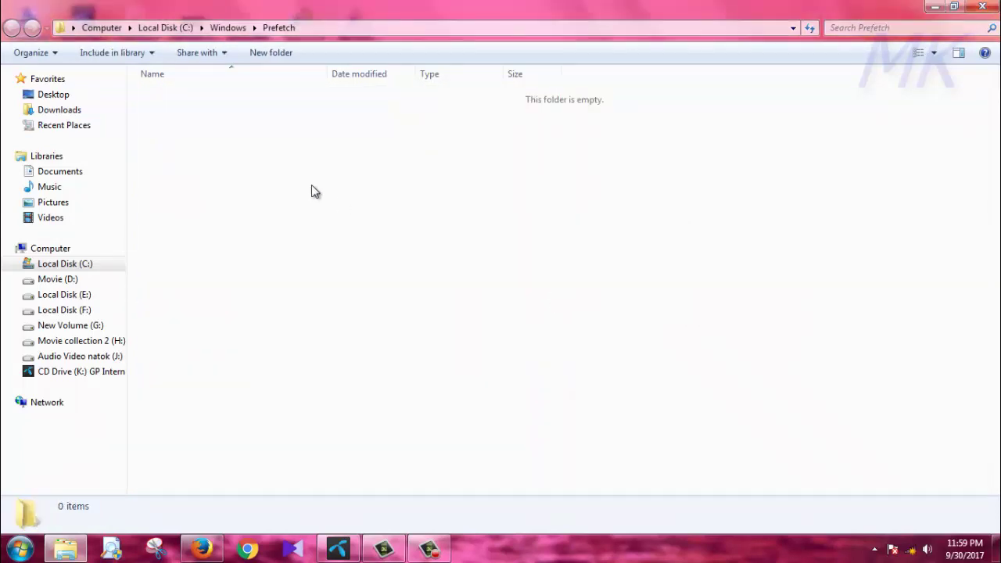
click(982, 6)
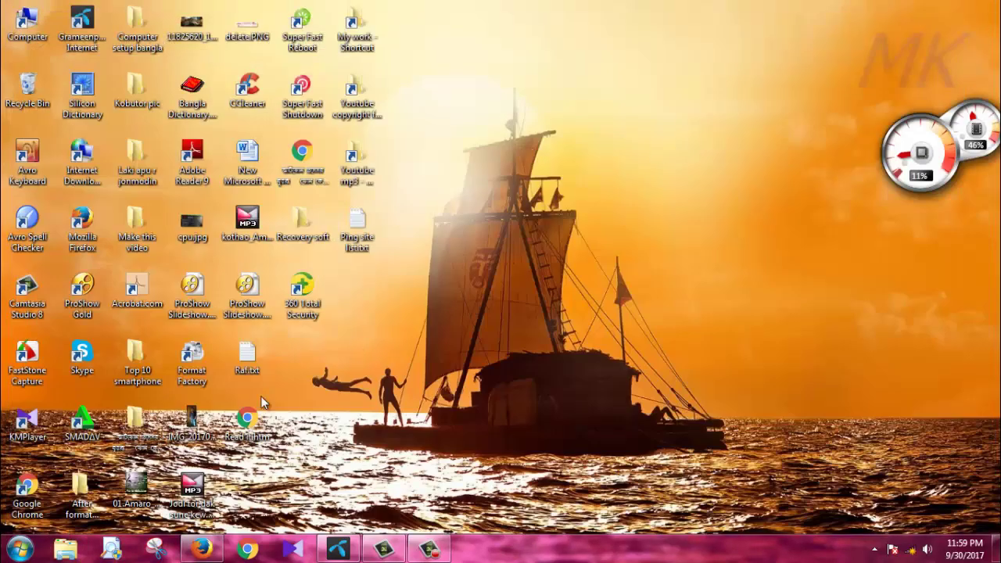
Open the Windows Temp folder by running the command temp
click(19, 549)
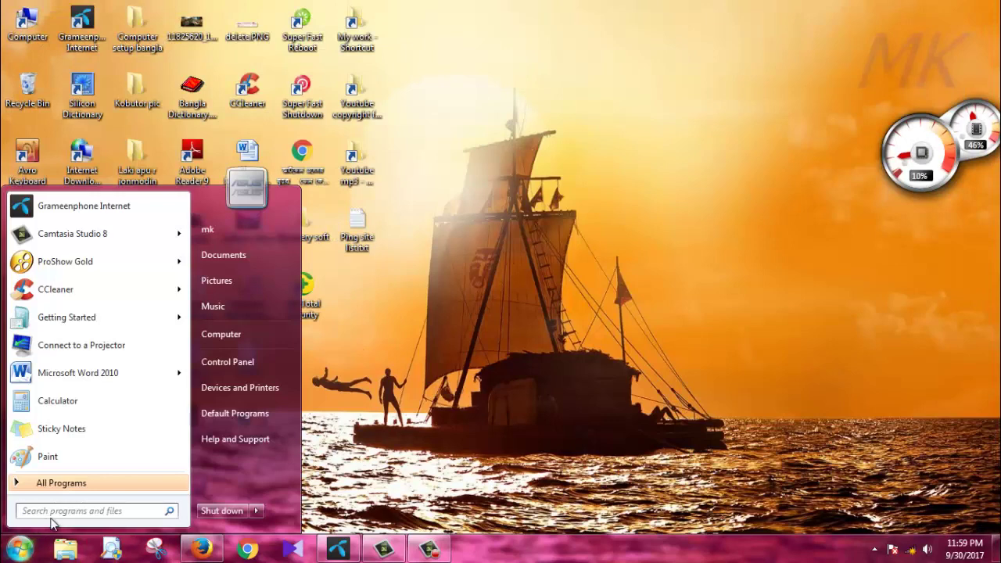
text(run)
key(Return)
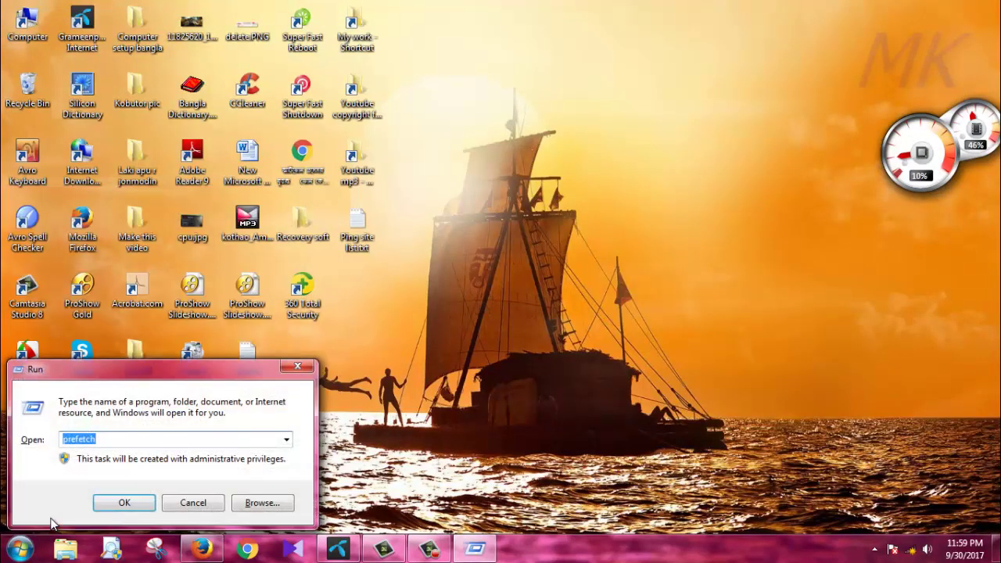
text(temp)
key(Return)
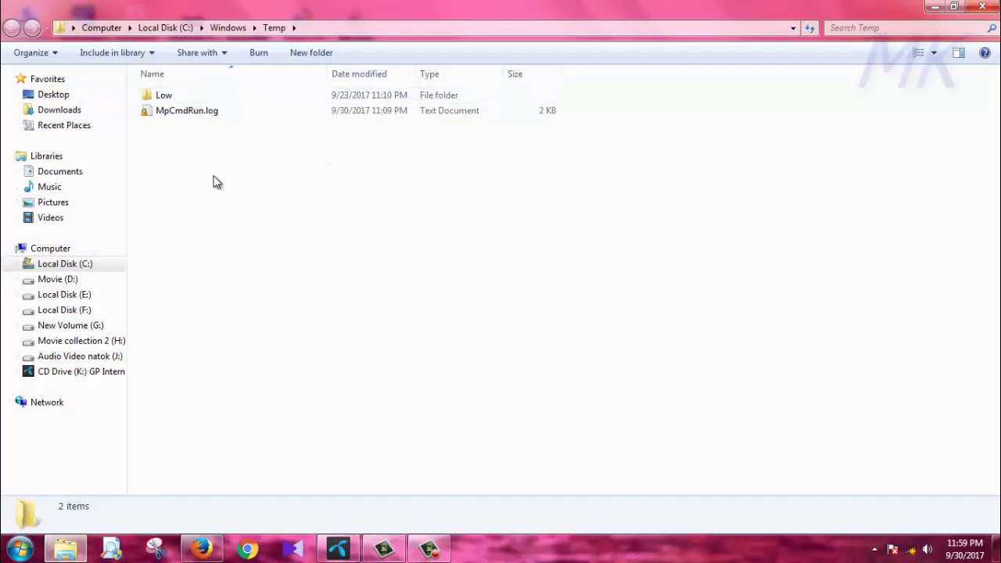
Delete the contents of the Temp folder, skipping the Low folder that is in use, and close the window
drag(218, 181, 263, 89)
key(Delete)
click(556, 284)
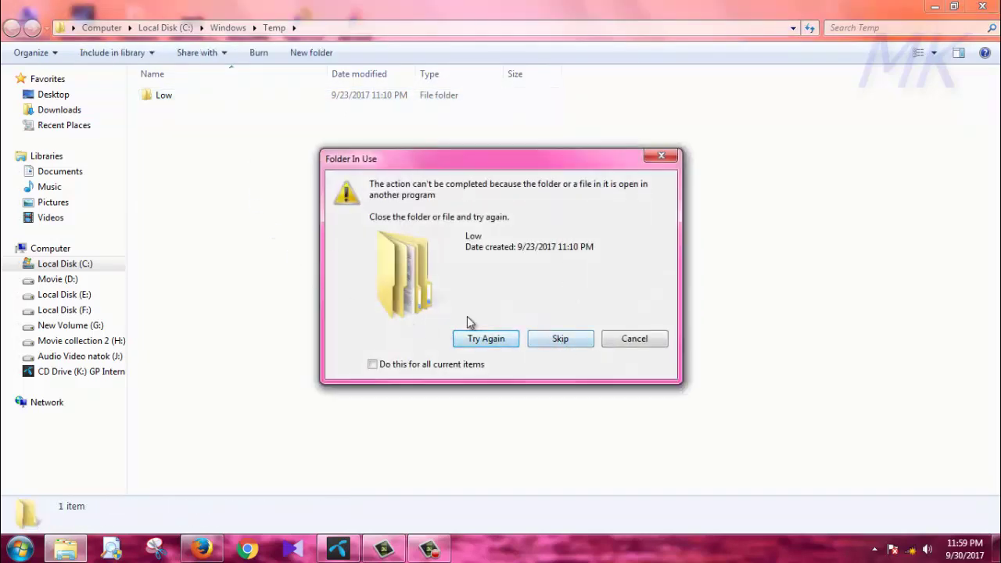
click(560, 339)
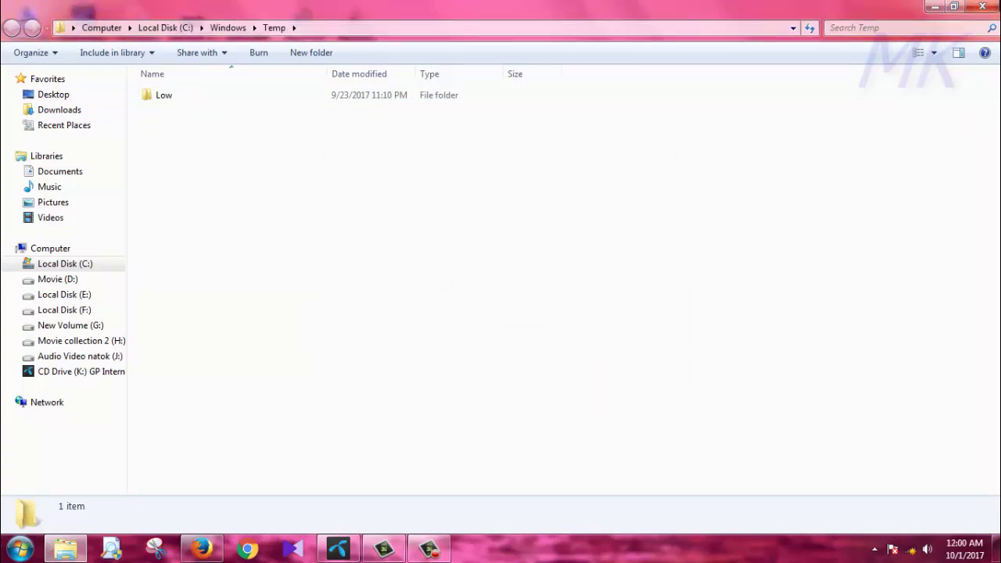
key(alt+F4)
Open the Recent folder by running the command recent and look through its list of shortcuts
key(super+r)
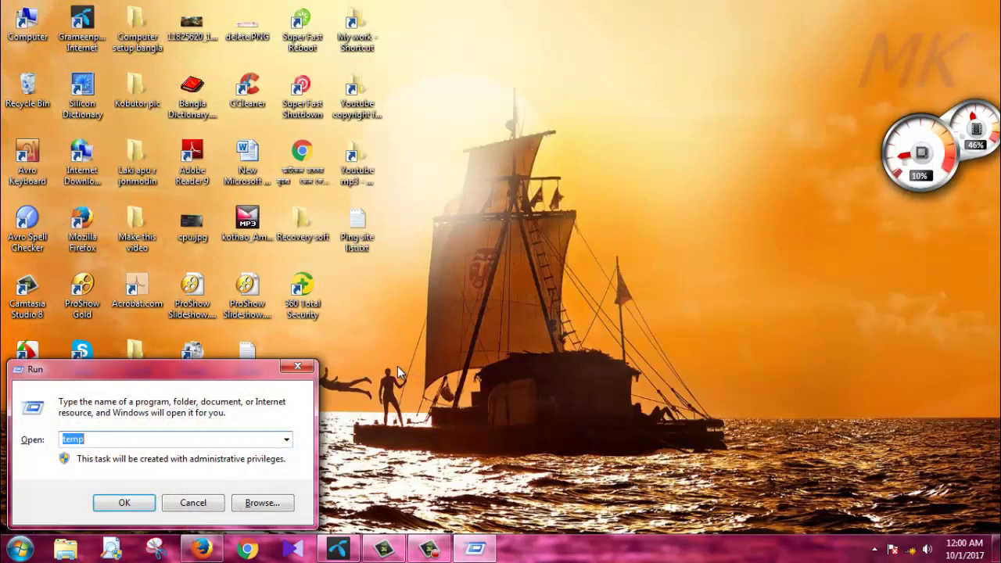
text(recent)
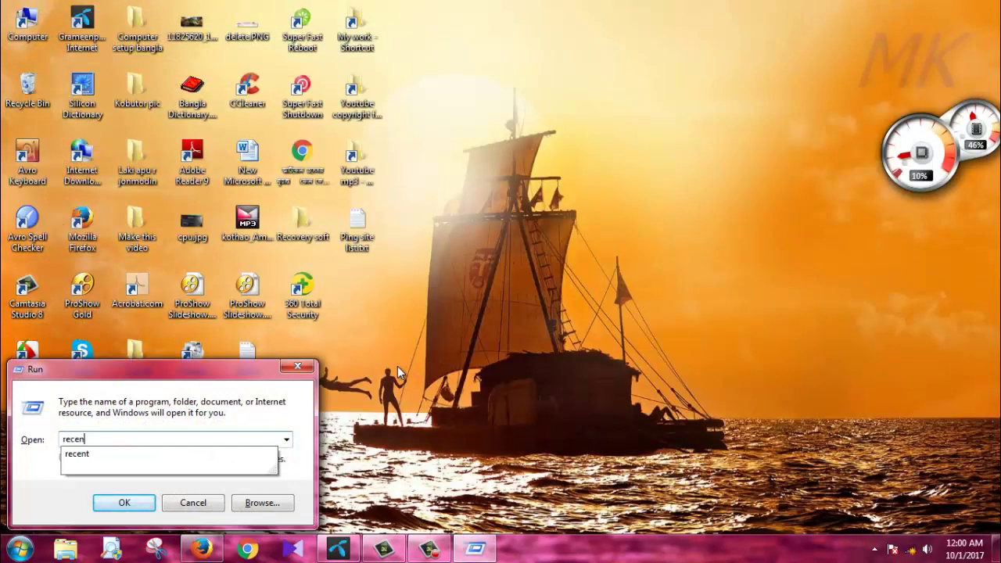
key(Return)
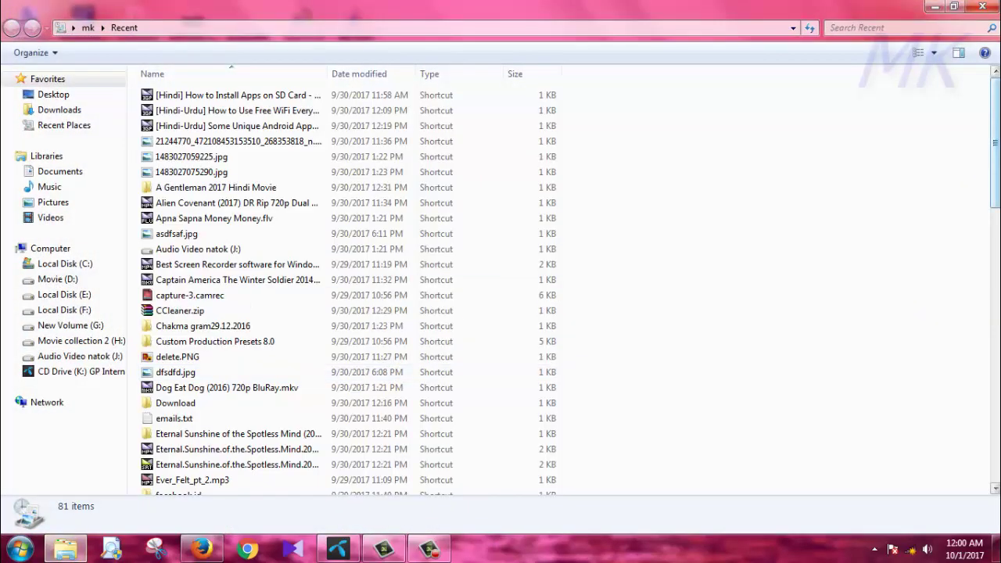
scroll(406, 357, down, 15)
scroll(406, 356, down, 2)
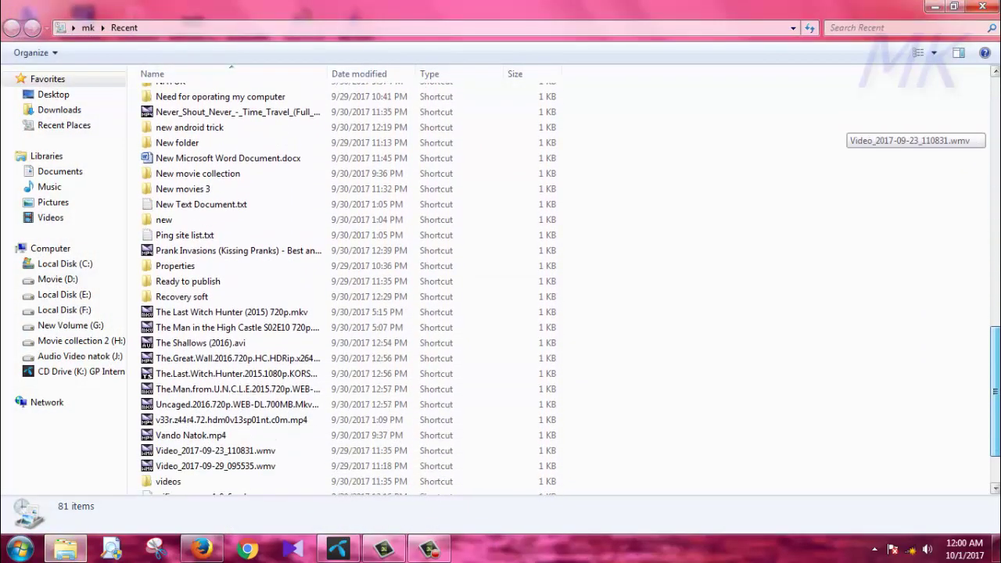
scroll(405, 356, up, 7)
scroll(406, 357, down, 3)
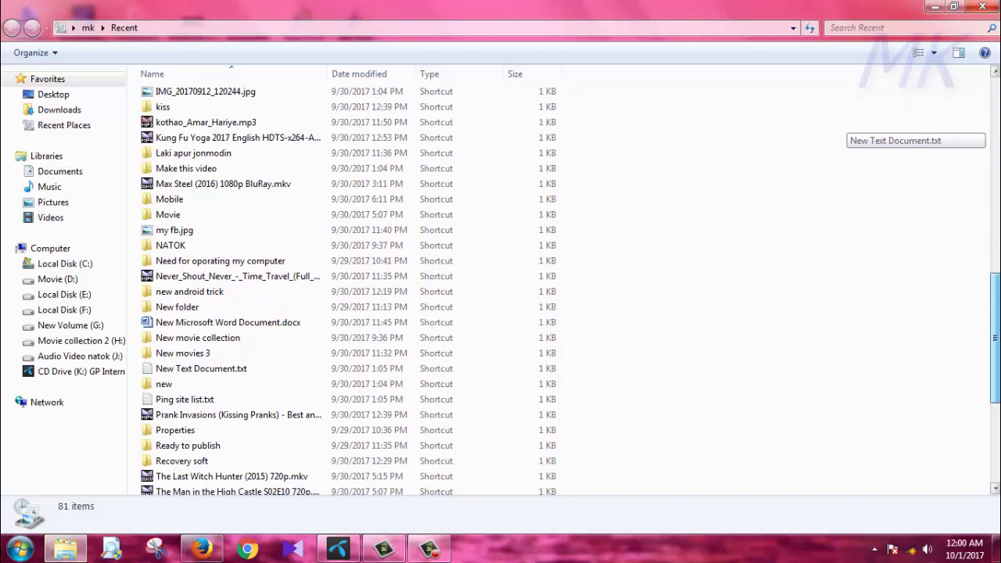
scroll(955, 348, down, 2)
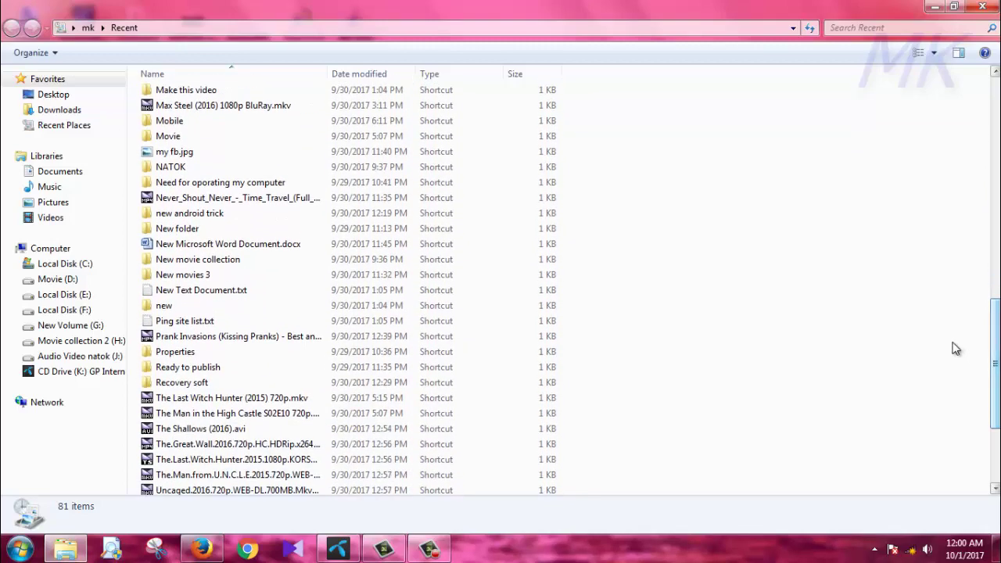
Delete all shortcuts in the Recent folder, close its window and refresh the desktop
key(ctrl+a)
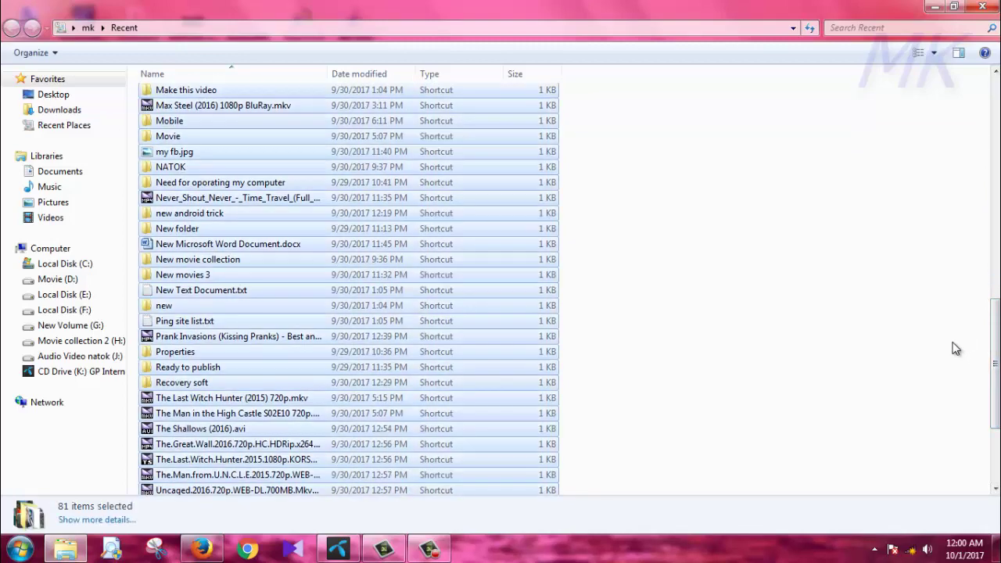
key(Delete)
click(985, 9)
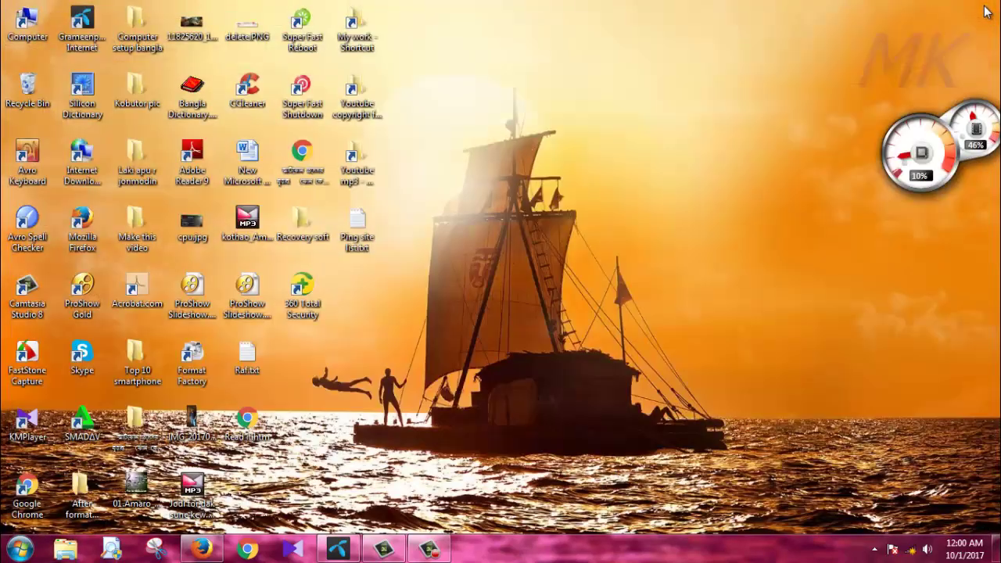
right_click(639, 72)
click(666, 108)
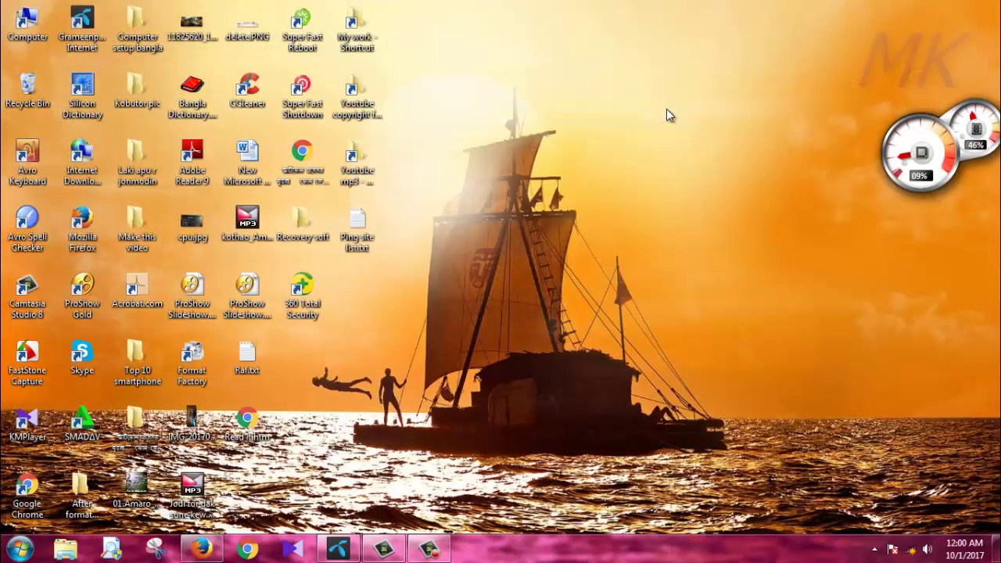